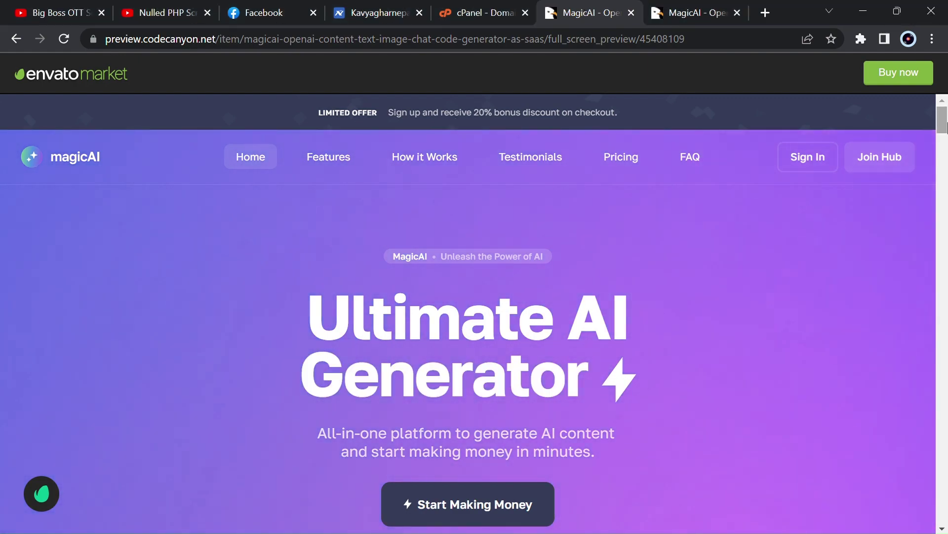
Scroll the landing page to the AI feature tabs, then switch to the Product Description demo tab.
mouse_move(947, 163)
left_mouse_down()
mouse_move(947, 195)
mouse_move(947, 170)
left_mouse_up()
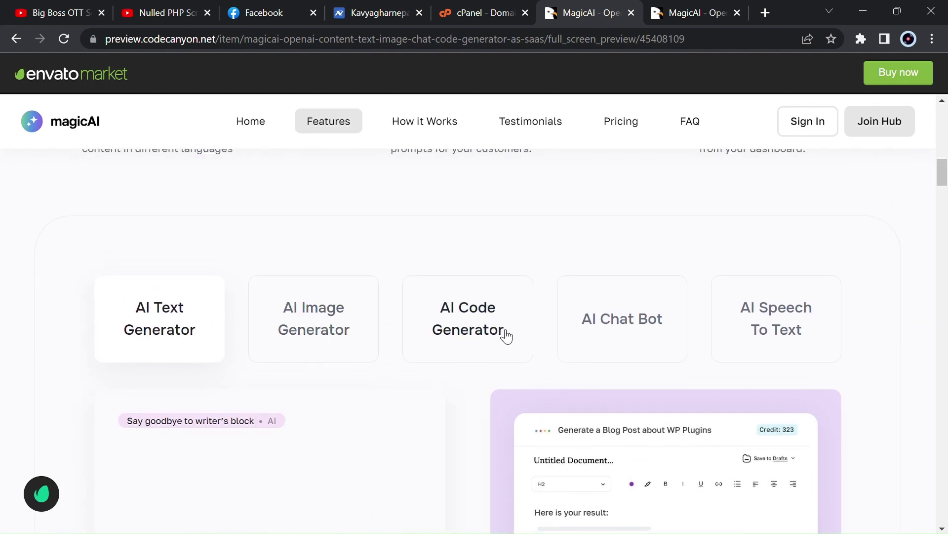
scroll(667, 316, "down", 1)
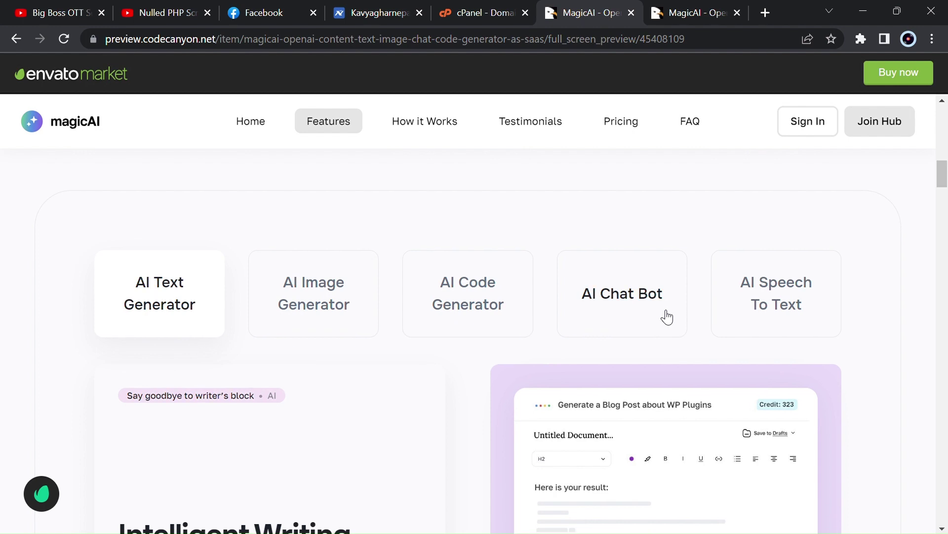
scroll(666, 316, "down", 2)
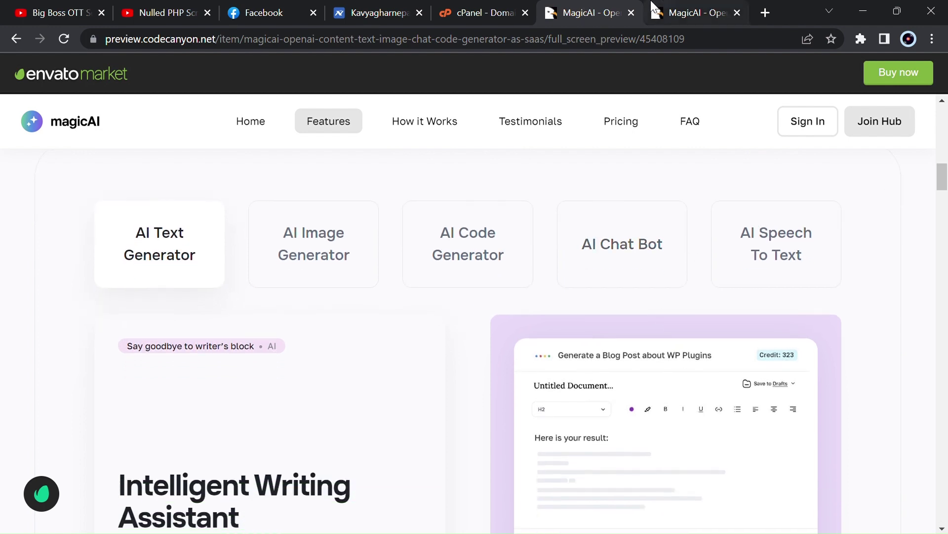
left_click(672, 6)
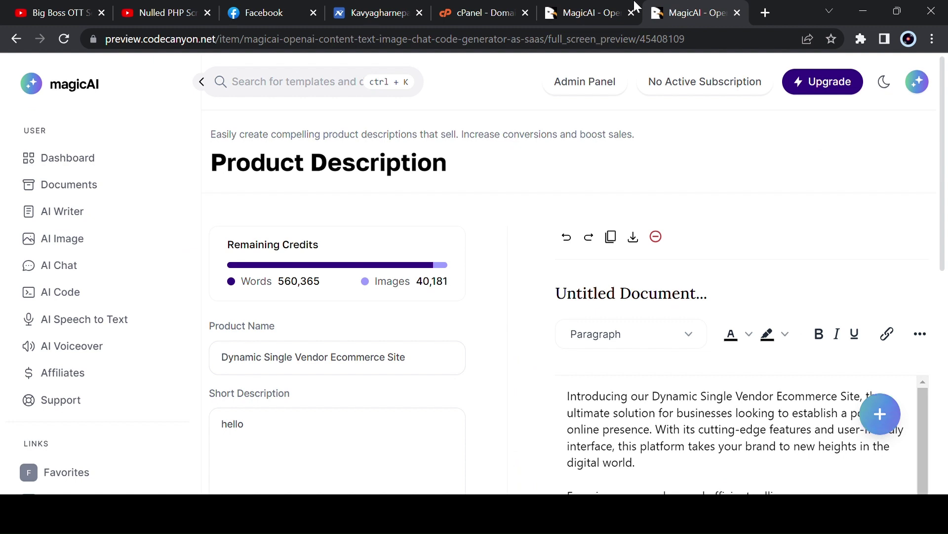
Open the AI Writer's Product Description form and paste 'Daraz Like Multivendor CMS Made With LARAVEL' as Product Name.
left_click(70, 213)
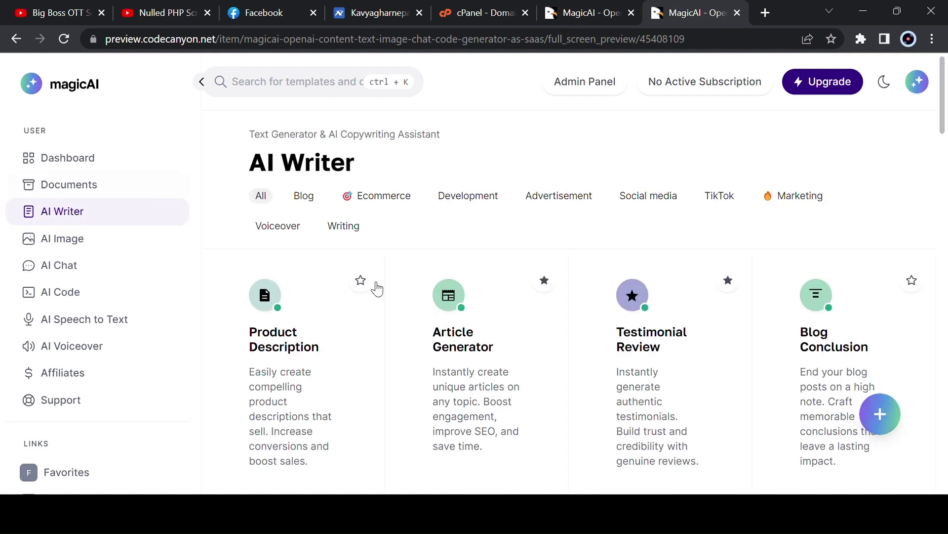
left_click(300, 337)
left_click(289, 363)
type("Daraz Like Multivendor CMS Made With LARAVEL.")
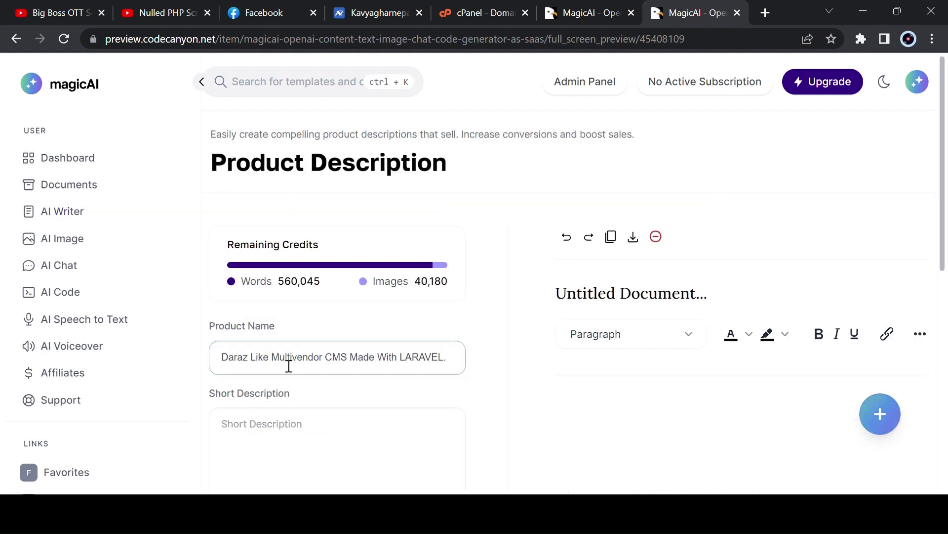
scroll(289, 366, "down", 3)
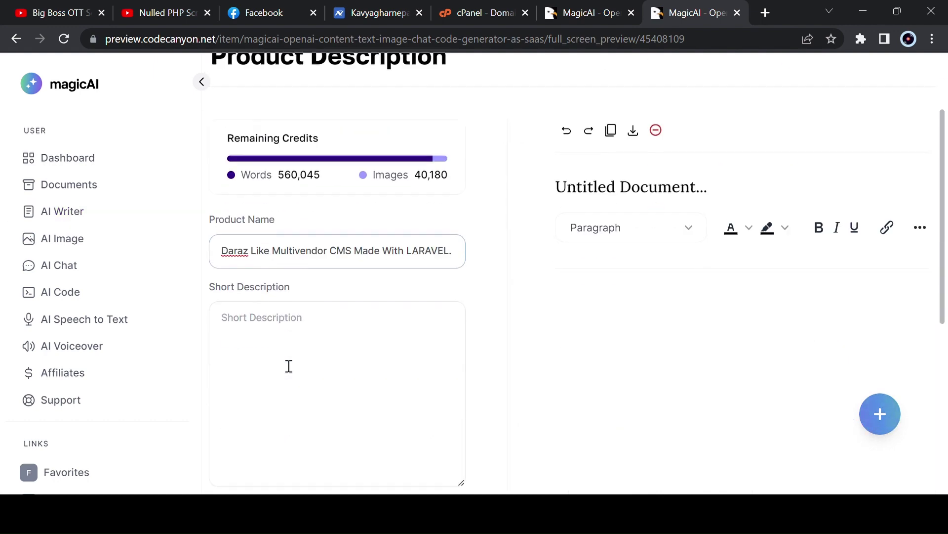
Copy the same product name into Short Description and start generating.
left_click(320, 307)
scroll(320, 306, "down", 1)
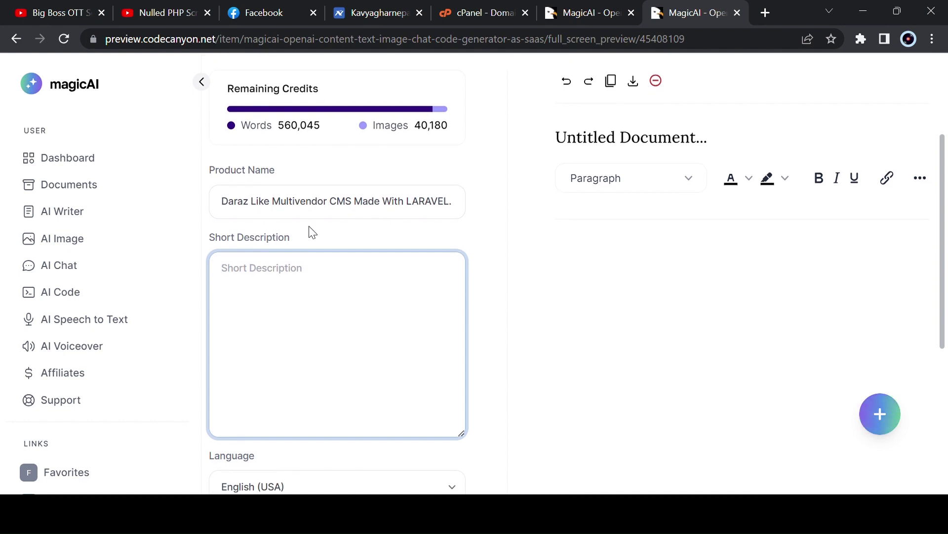
triple_click(315, 219)
key("ctrl+c")
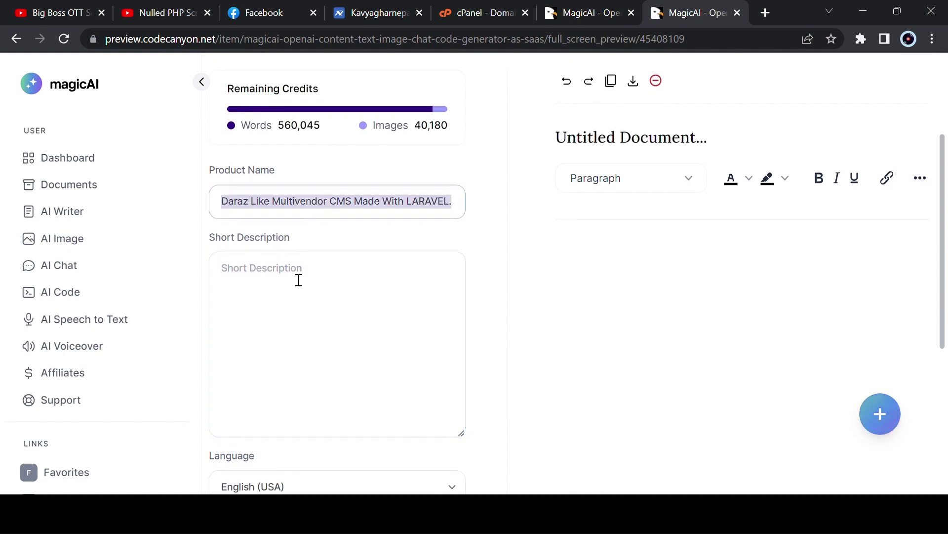
left_click(299, 280)
key("ctrl+v")
scroll(299, 281, "down", 6)
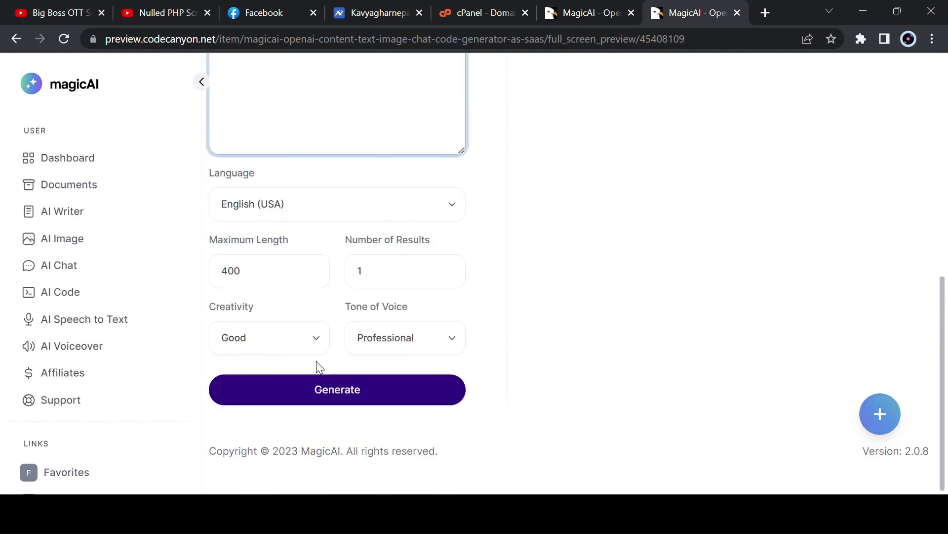
left_click(353, 397)
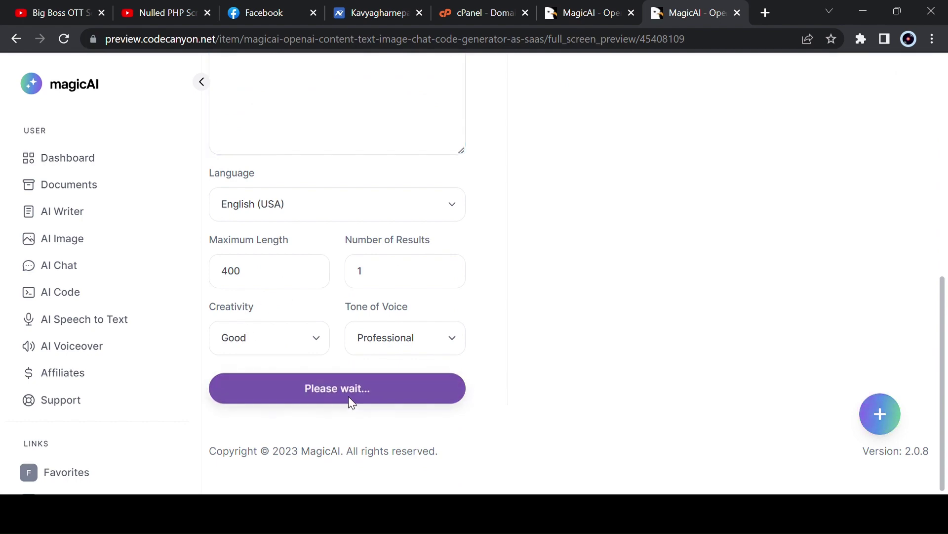
Scroll through the multi-paragraph Daraz CMS description as it fills the editor.
scroll(687, 308, "down", 3)
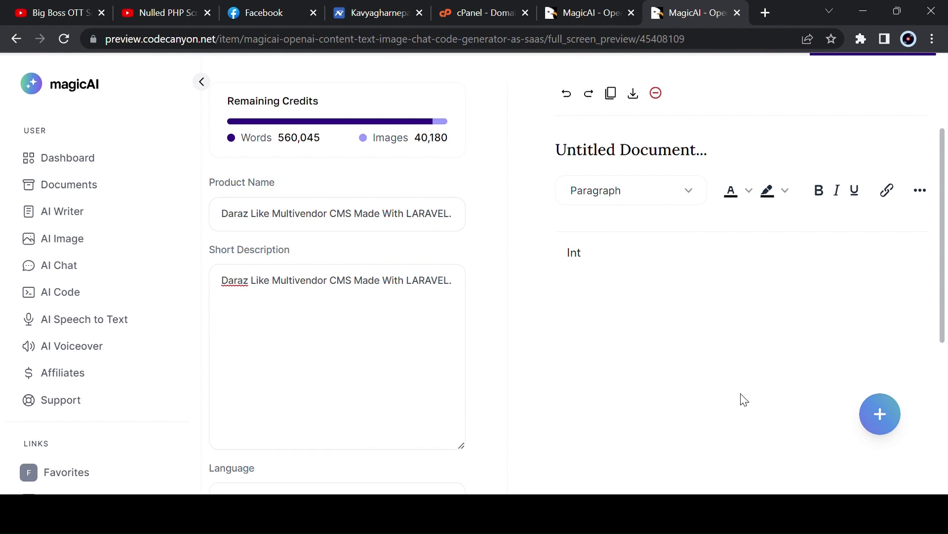
scroll(744, 399, "down", 1)
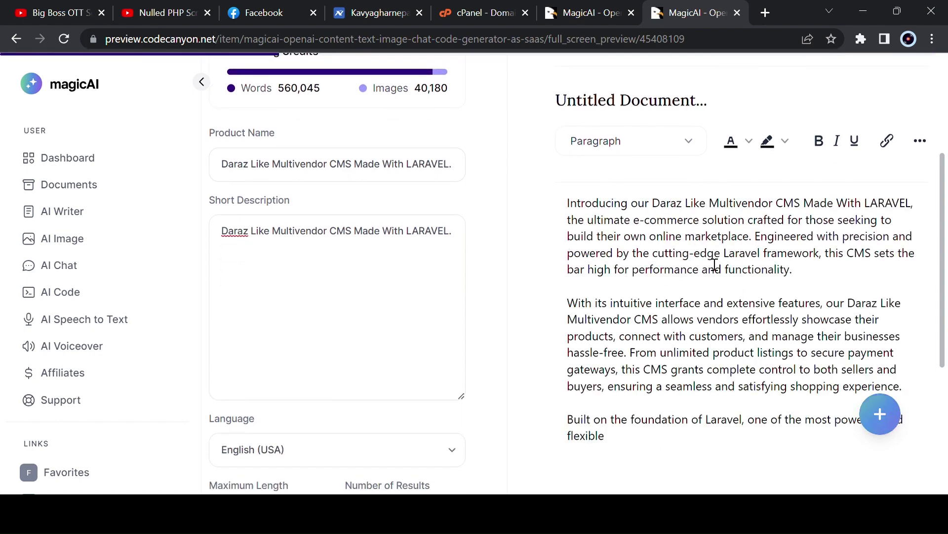
scroll(710, 263, "down", 5)
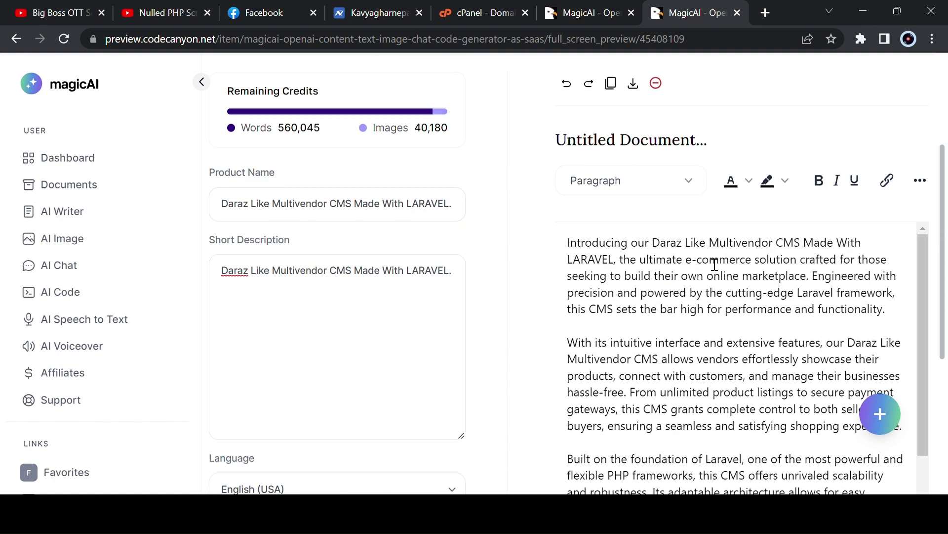
scroll(710, 263, "down", 7)
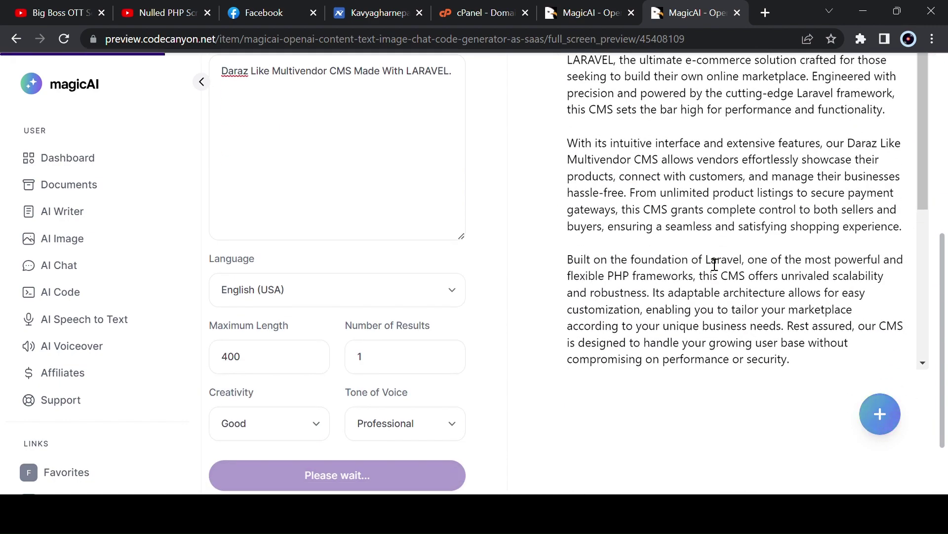
scroll(709, 263, "down", 4)
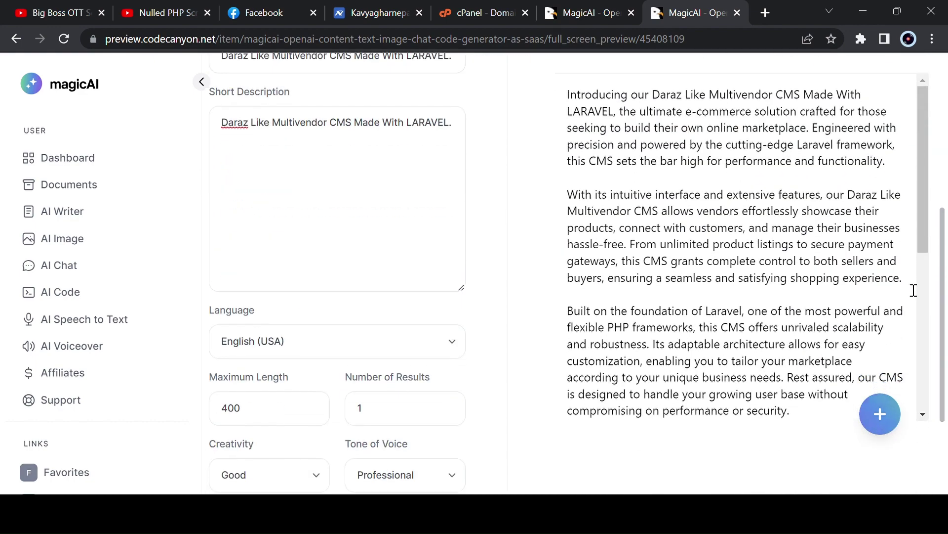
scroll(920, 276, "down", 6)
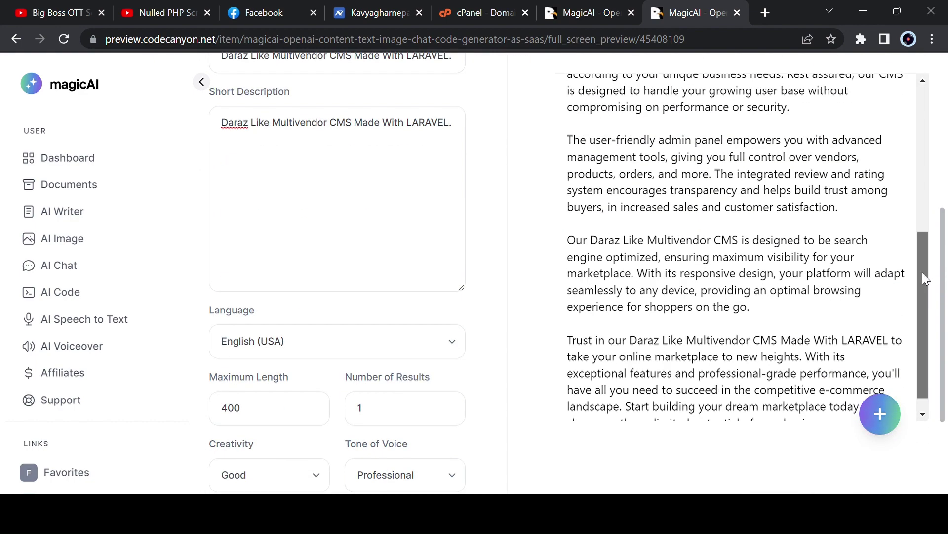
scroll(575, 236, "up", 12)
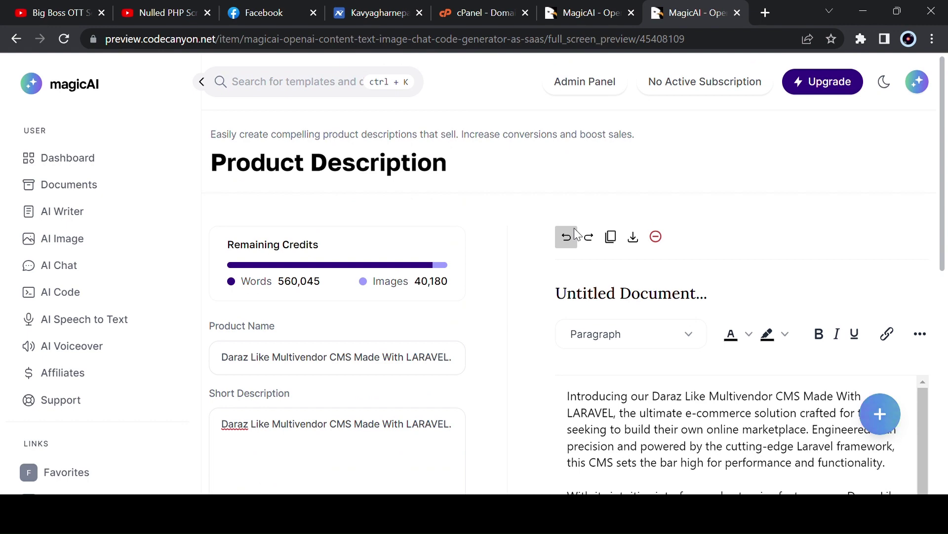
Load the NullPHPScripts site in a new tab using the 'sc' address-bar autocomplete.
key("ctrl+t")
type("sc")
key("Return")
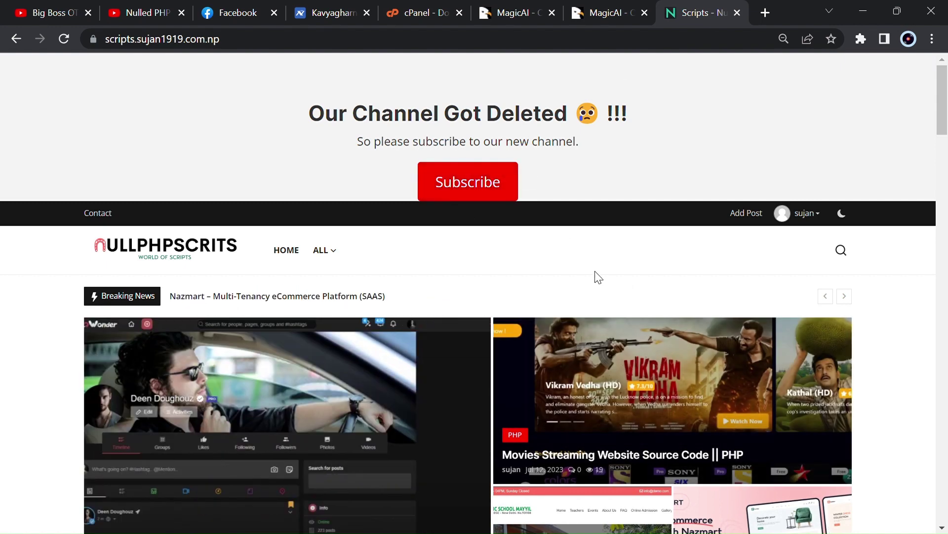
Search NullPHPScripts for 'magic ai', which finds nothing, and reopen the search box.
scroll(599, 277, "down", 2)
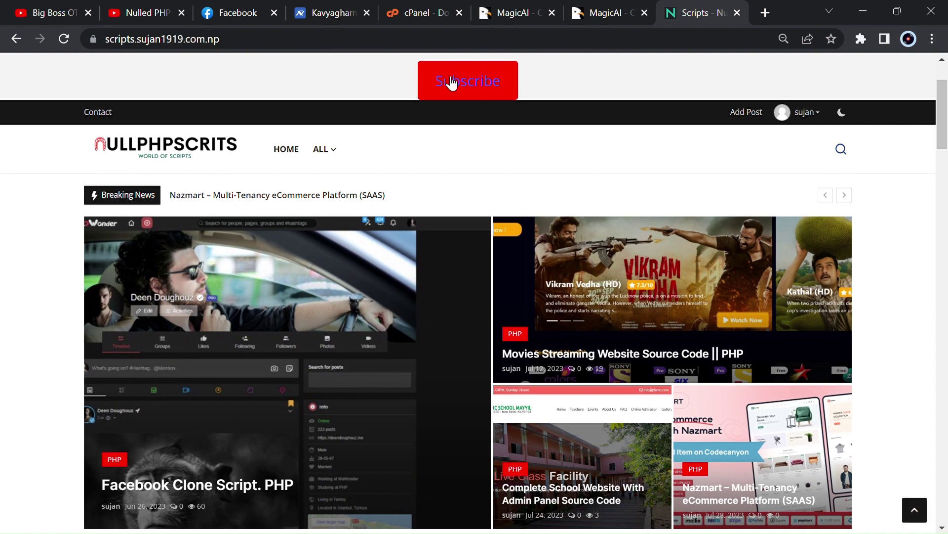
left_click(841, 150)
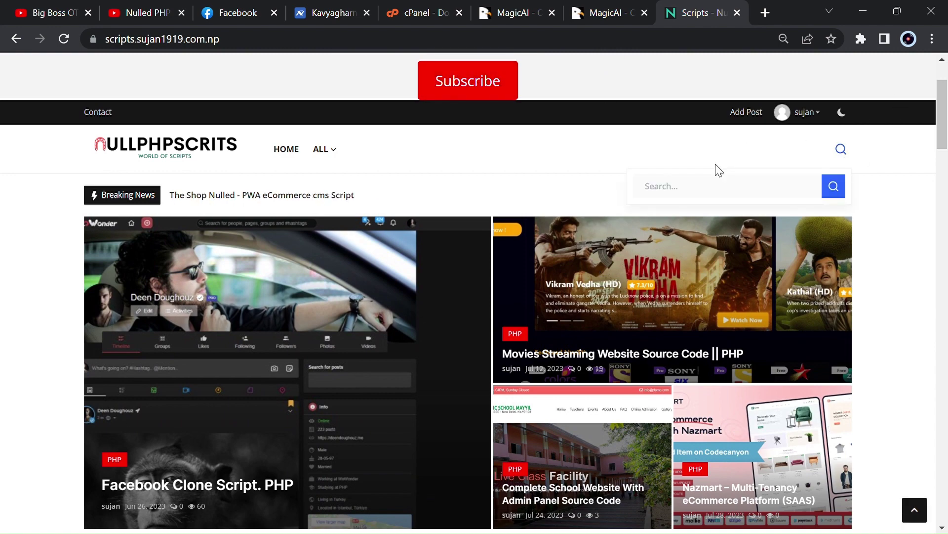
type("magic")
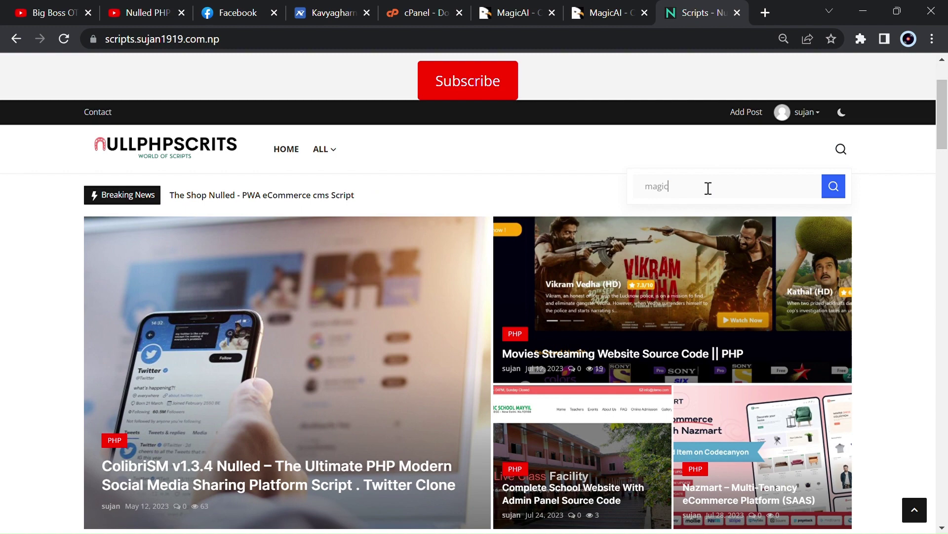
type(" ai")
key("Return")
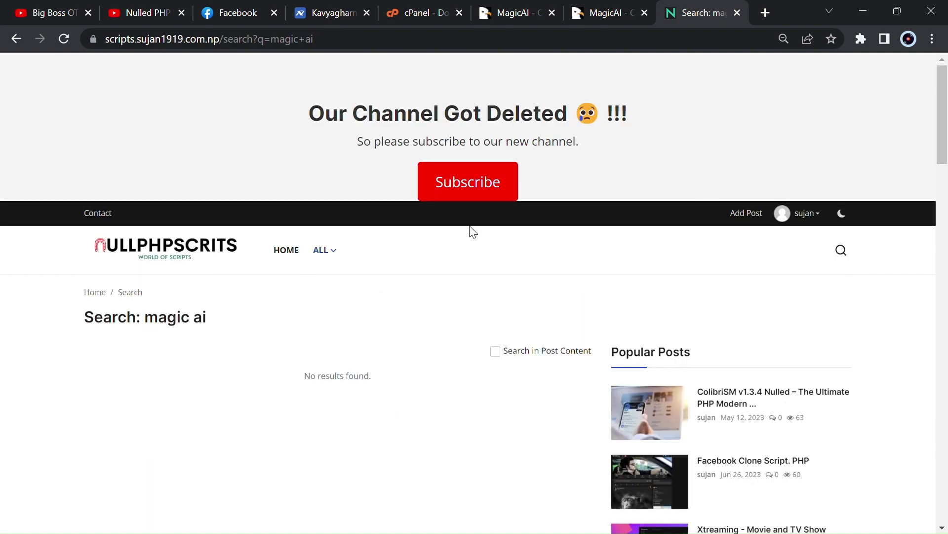
left_click(844, 251)
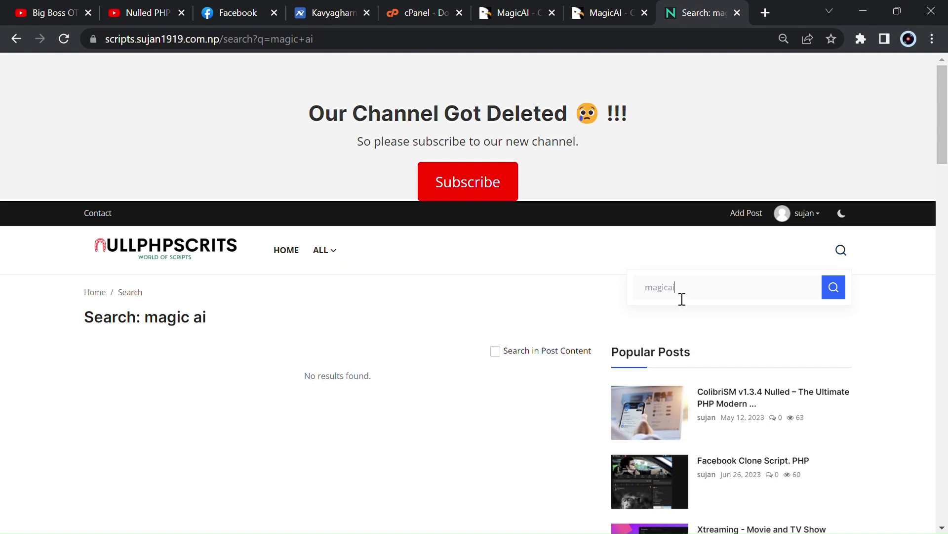
Search 'magicai', open the MagicAI post, and scroll to its DOWNLOAD LINKS section.
type("magicai")
key("Return")
scroll(459, 314, "down", 5)
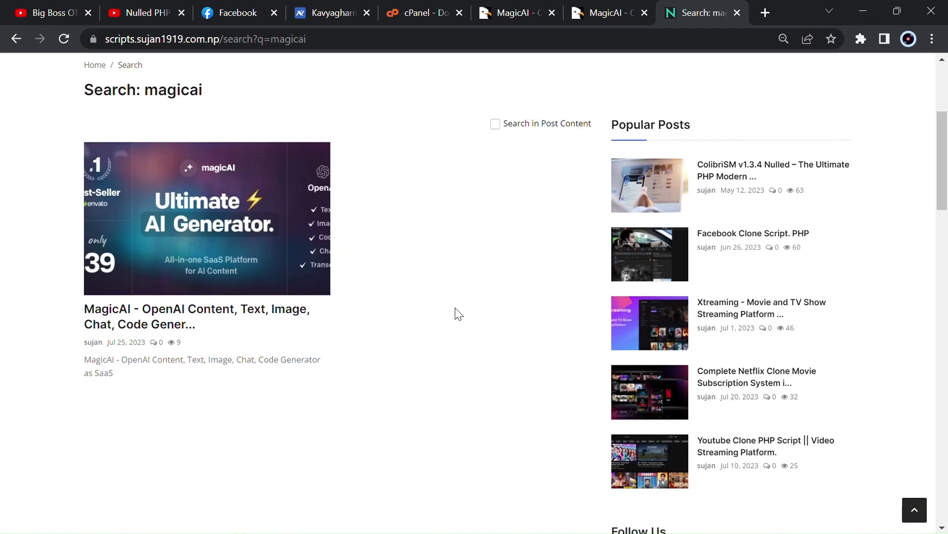
left_click(166, 319)
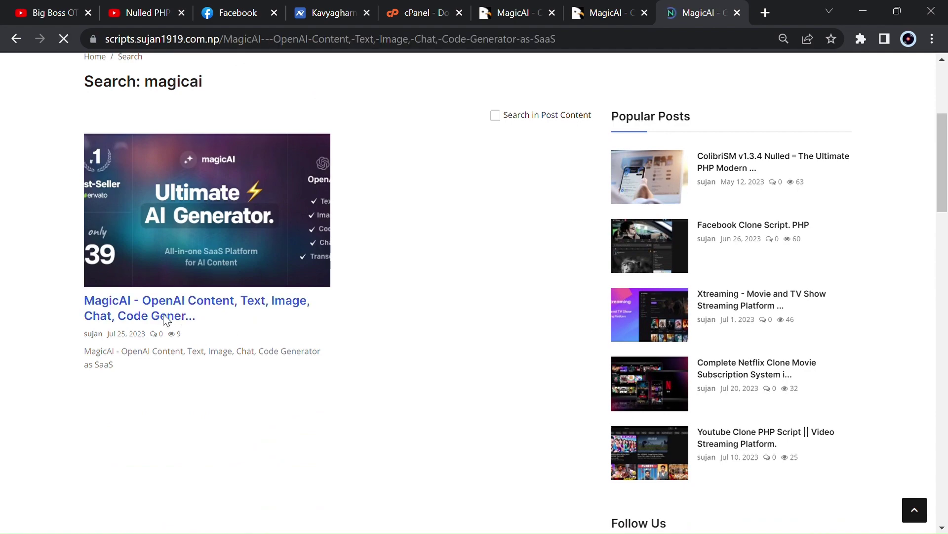
scroll(497, 340, "down", 6)
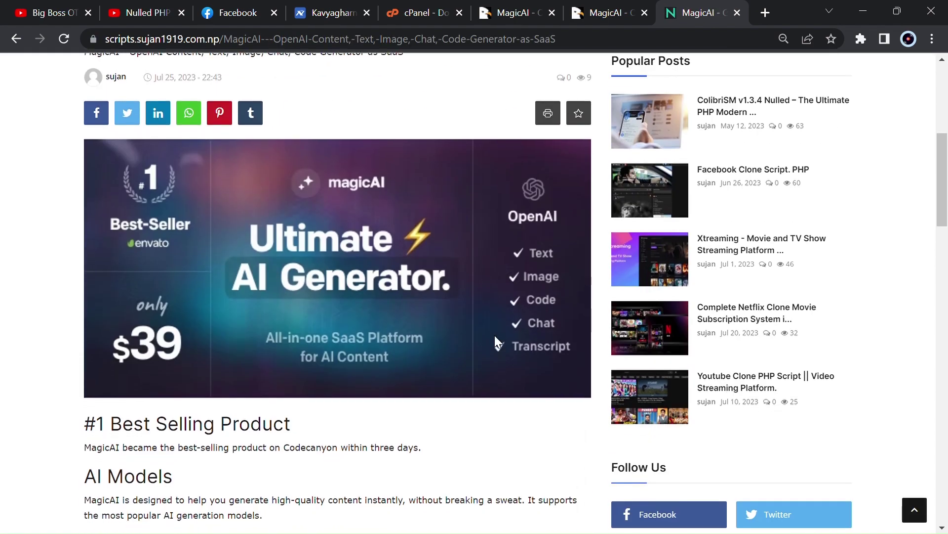
scroll(495, 341, "down", 6)
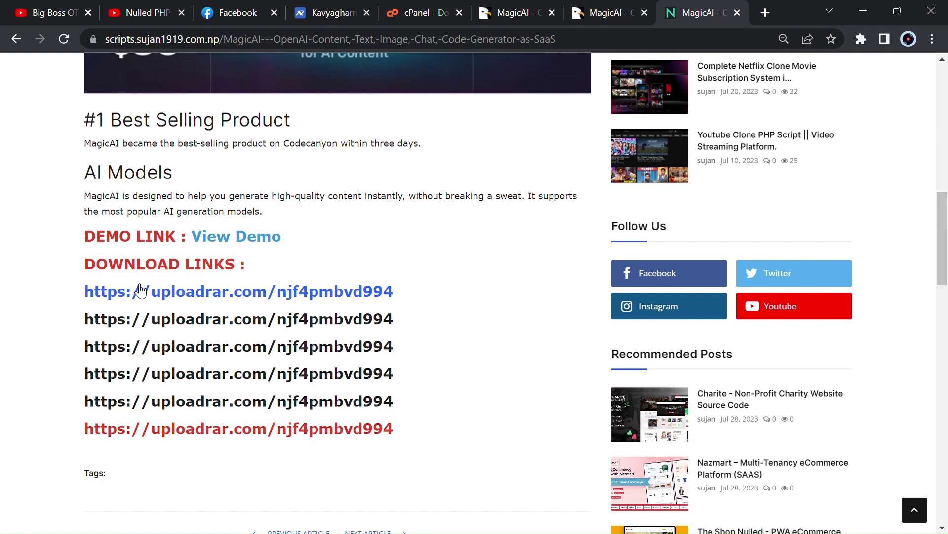
Open the UploadRAR link for MagicAI v1.3.rar and create a free direct download link.
left_click(141, 291)
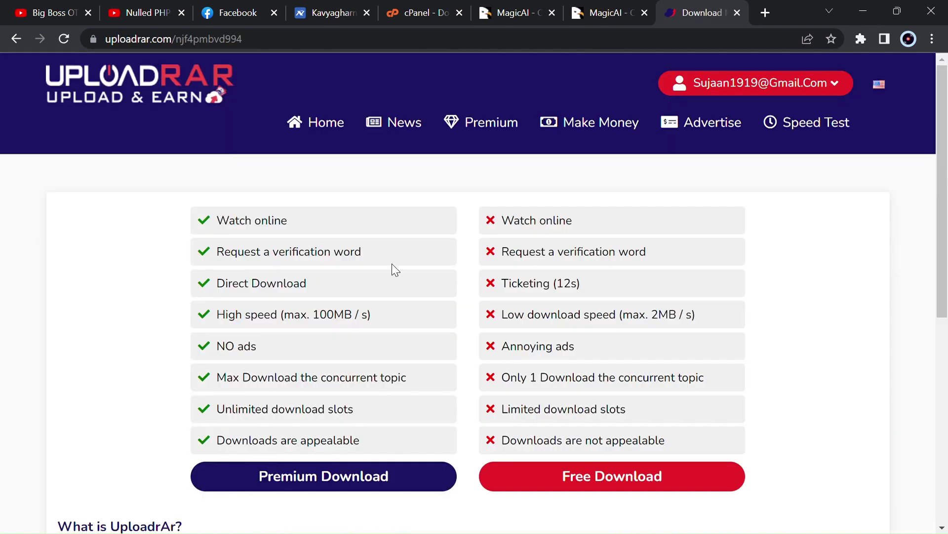
scroll(544, 296, "down", 1)
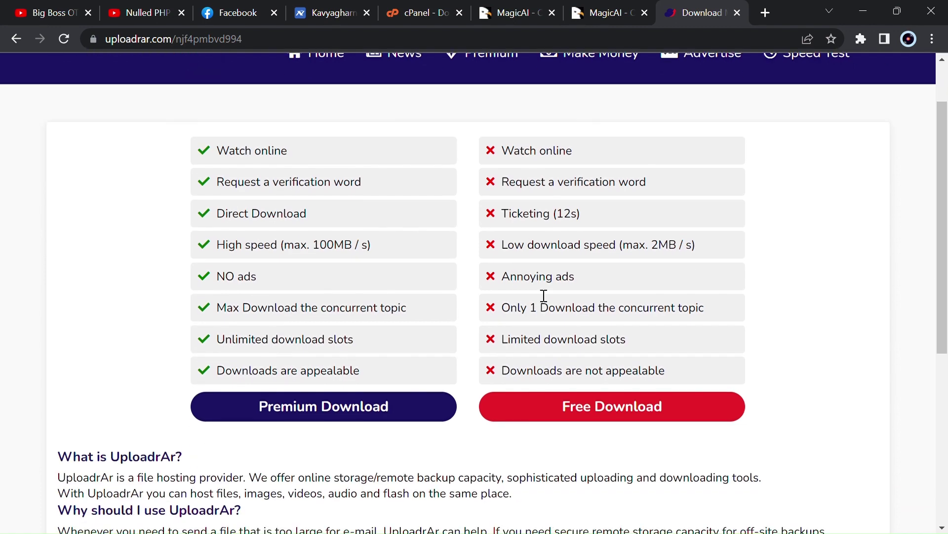
left_click(645, 402)
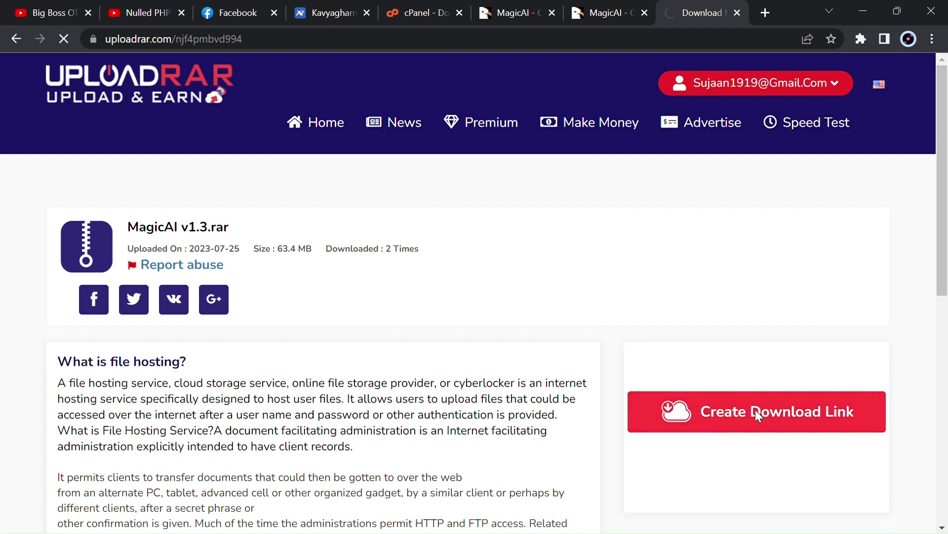
left_click(757, 414)
scroll(446, 446, "down", 5)
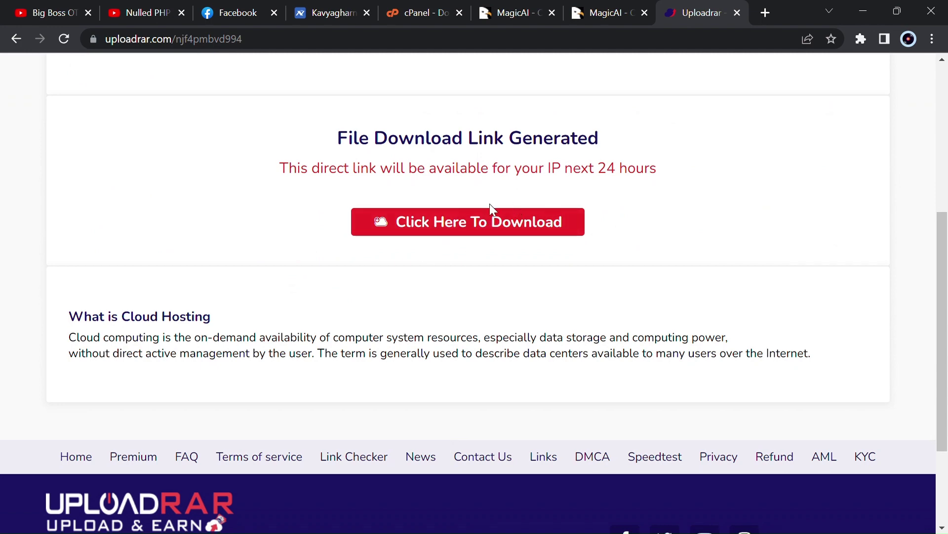
Close the UploadRAR, extra MagicAI and Kavyagharnepal.com tabs and scroll the cPanel Tools overview.
key("ctrl+w")
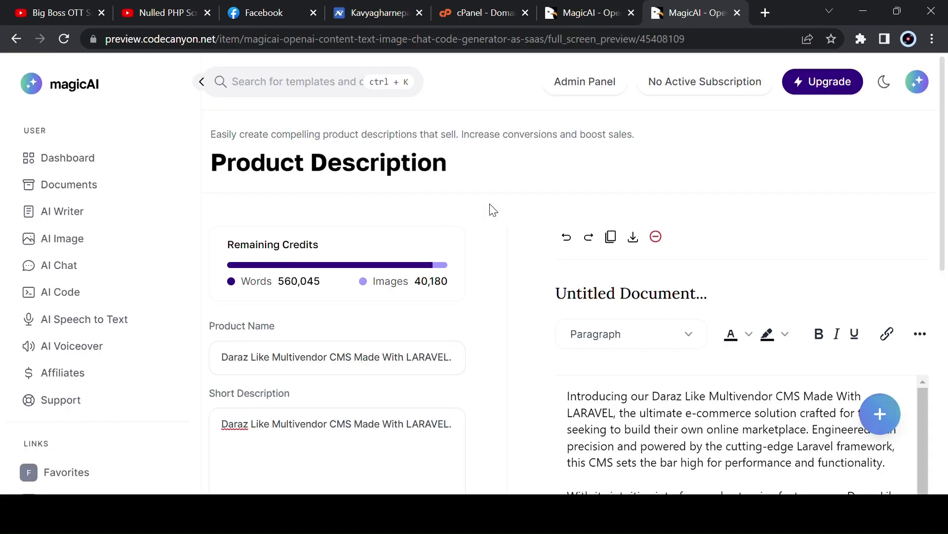
key("ctrl+w")
key("ctrl+w")
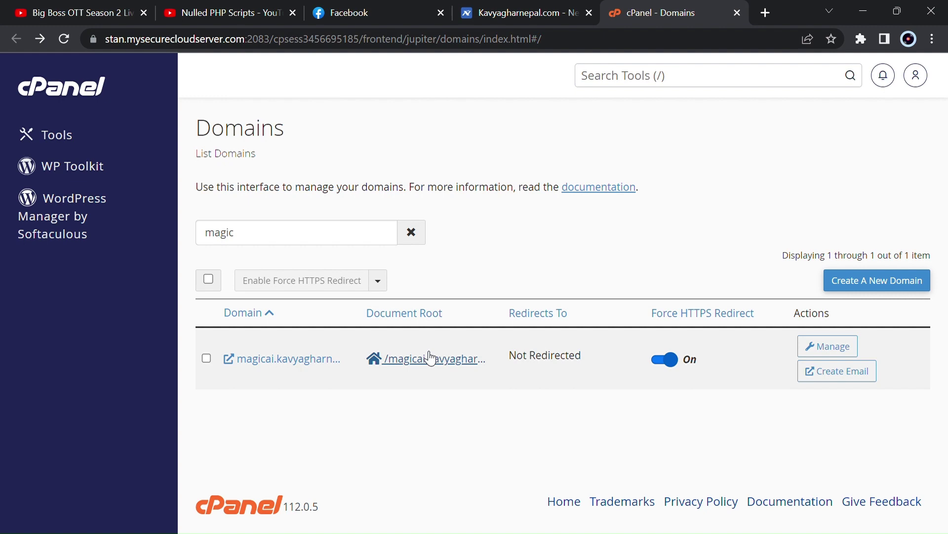
left_click(59, 136)
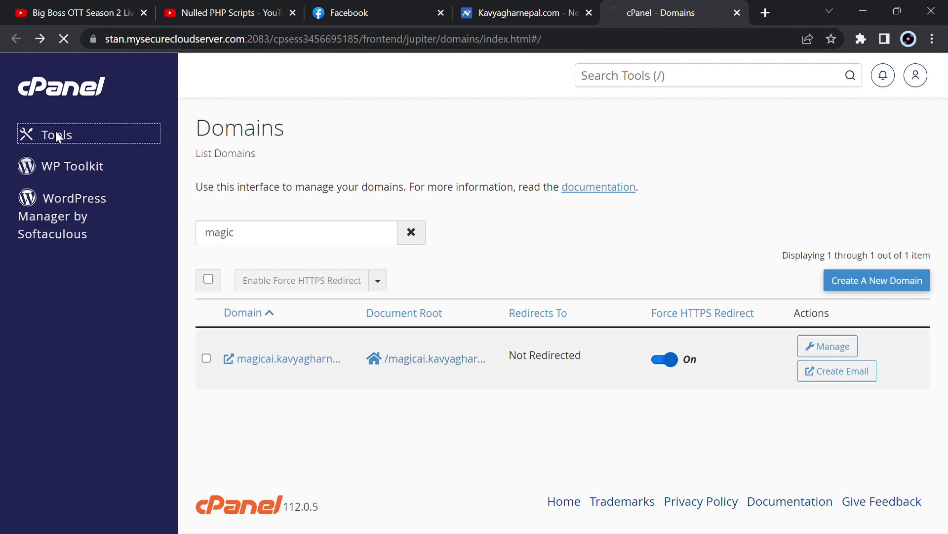
left_click(589, 12)
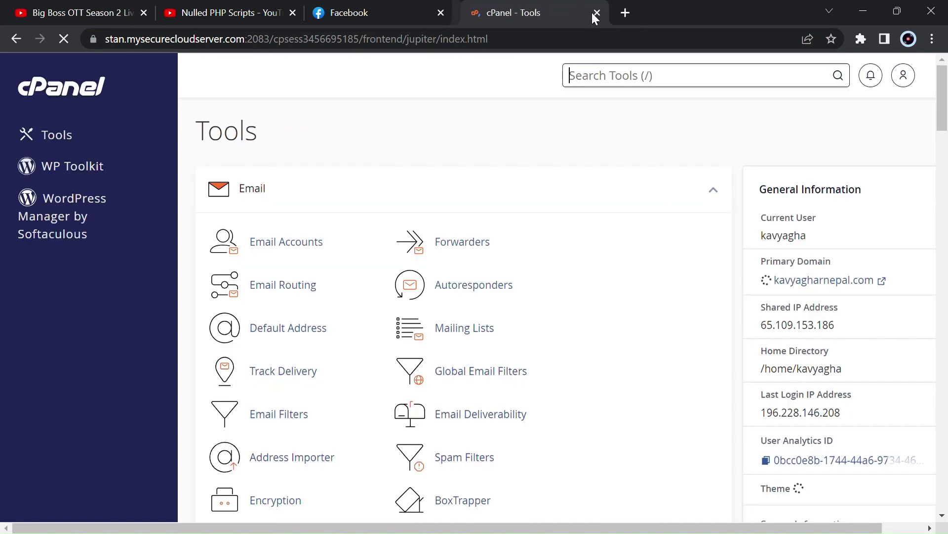
scroll(428, 191, "down", 2)
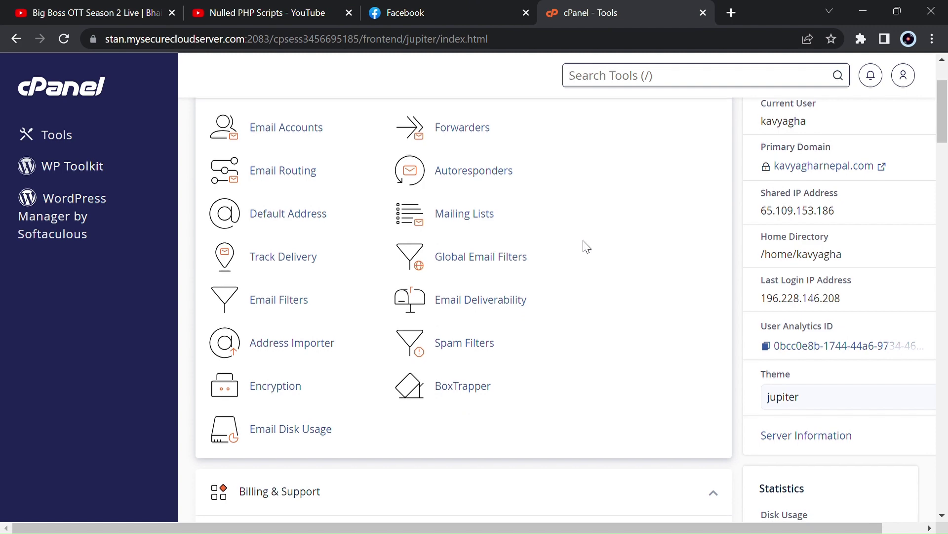
scroll(586, 246, "down", 12)
scroll(586, 246, "down", 5)
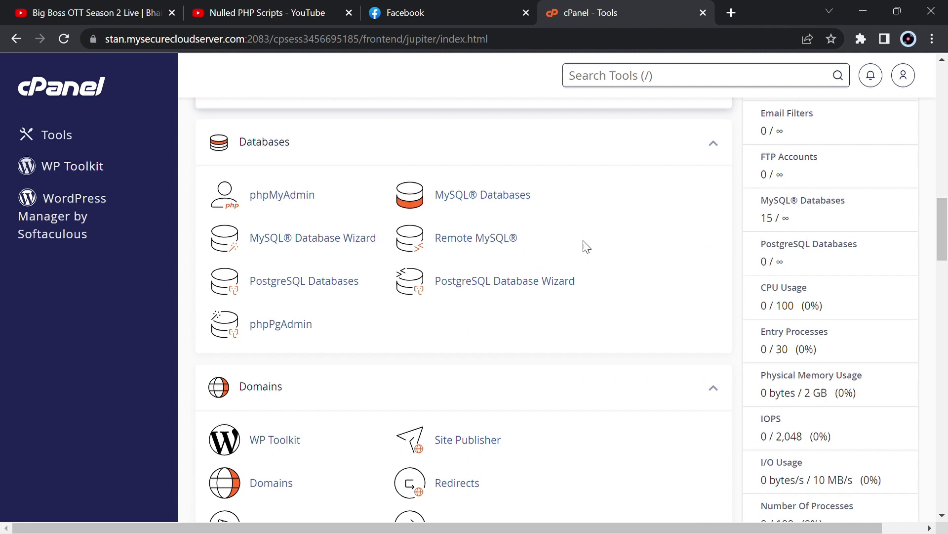
scroll(562, 283, "down", 3)
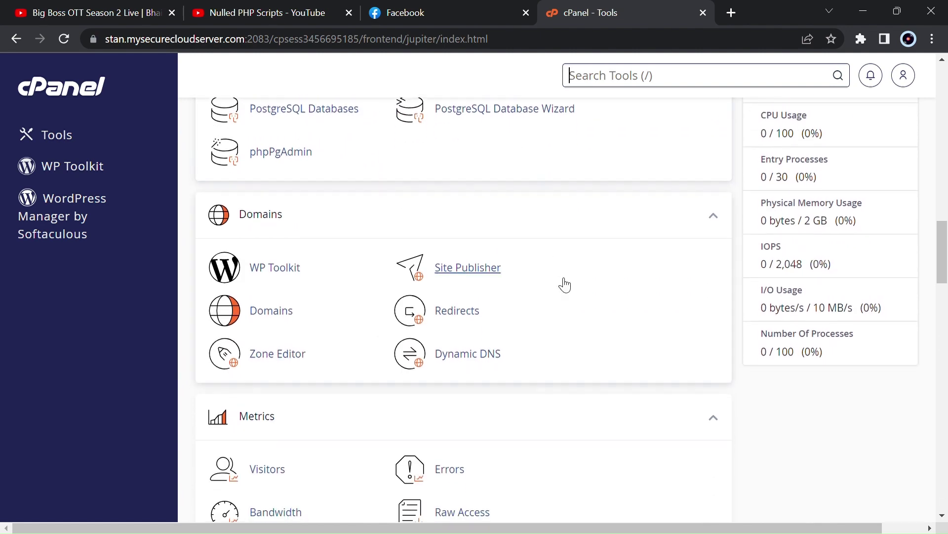
Open Domains in a new tab, filter for magic, and open the magicai document root.
middle_click(270, 316)
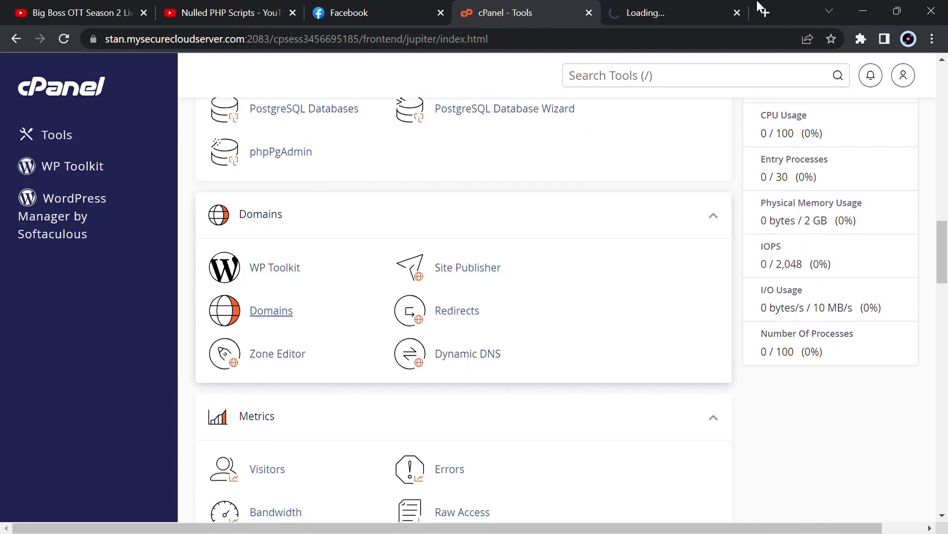
left_click(667, 11)
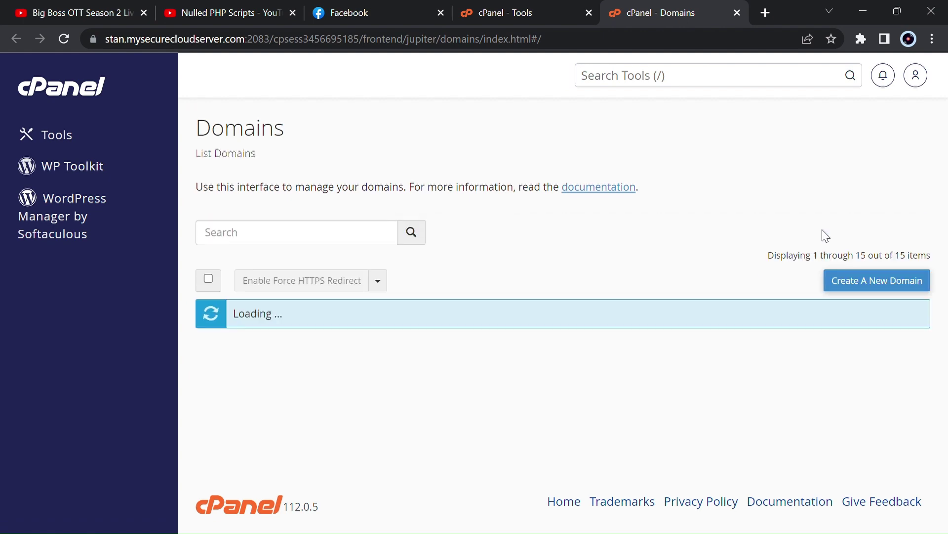
scroll(461, 278, "down", 3)
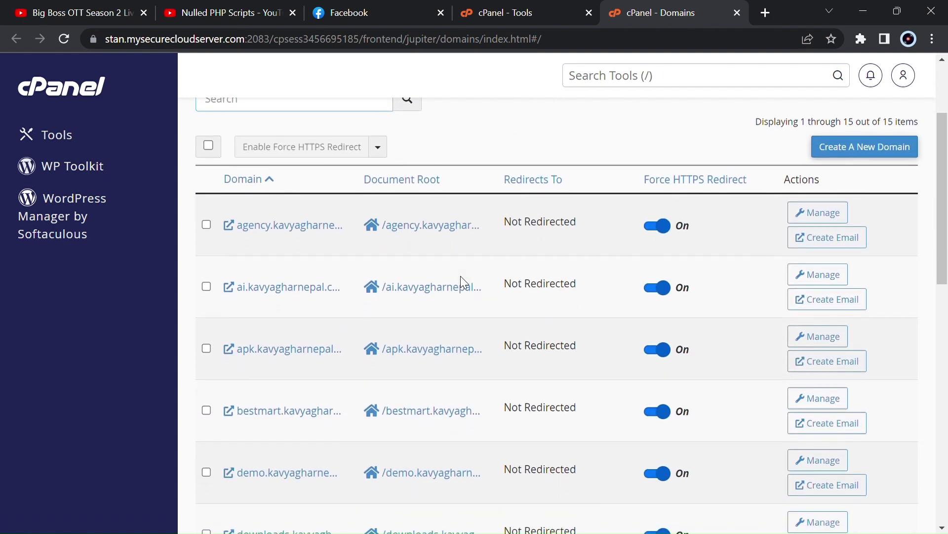
scroll(464, 279, "down", 4)
scroll(311, 313, "up", 7)
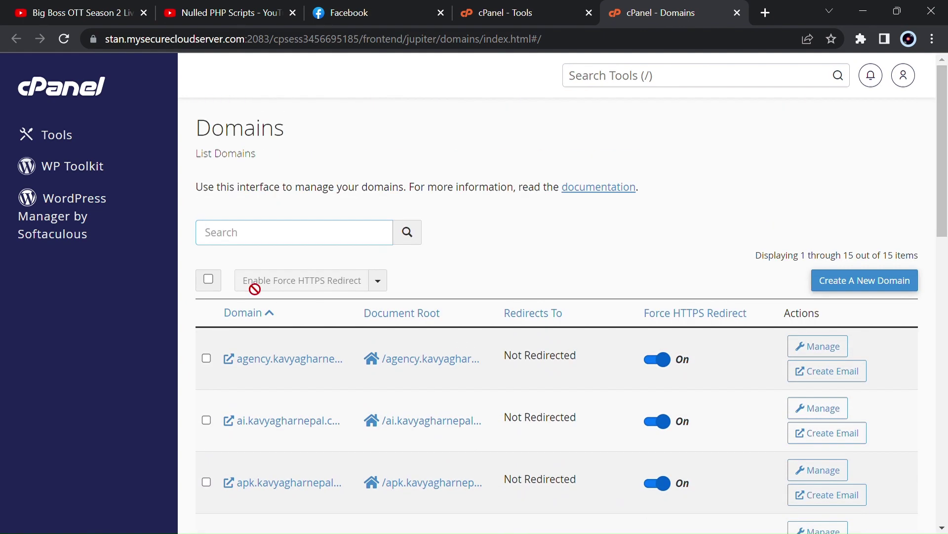
left_click(284, 234)
type("magic")
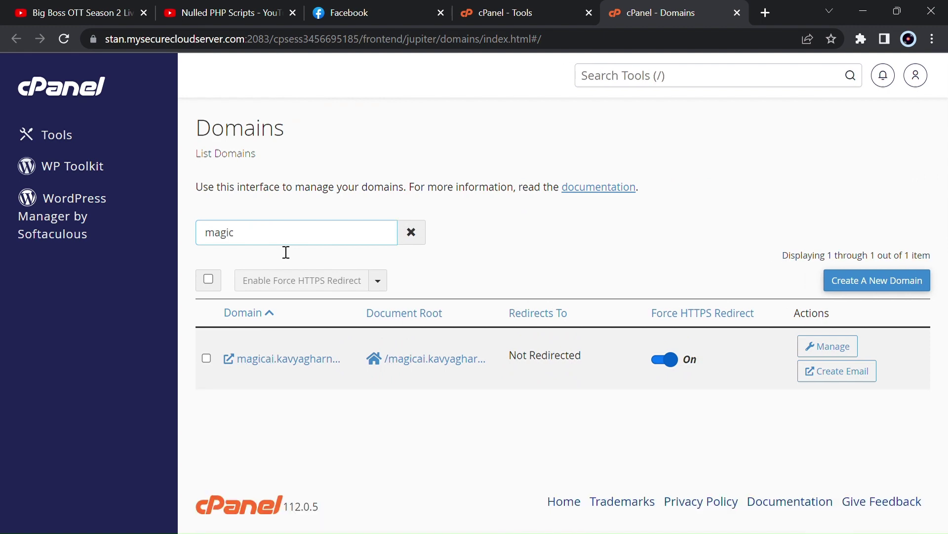
left_click(457, 360)
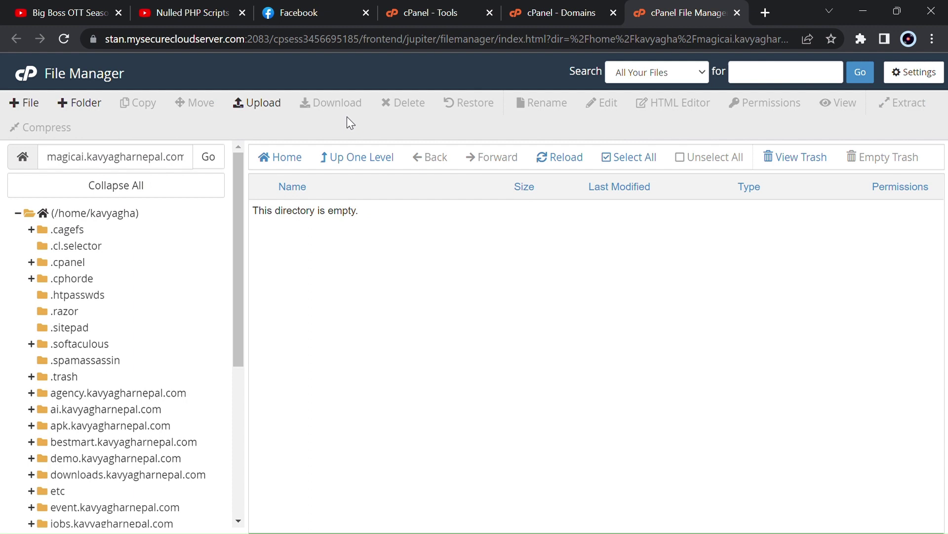
Upload Magicai-Server-Files.zip to the magicai folder, then go back to the Domains tab.
left_click(277, 100)
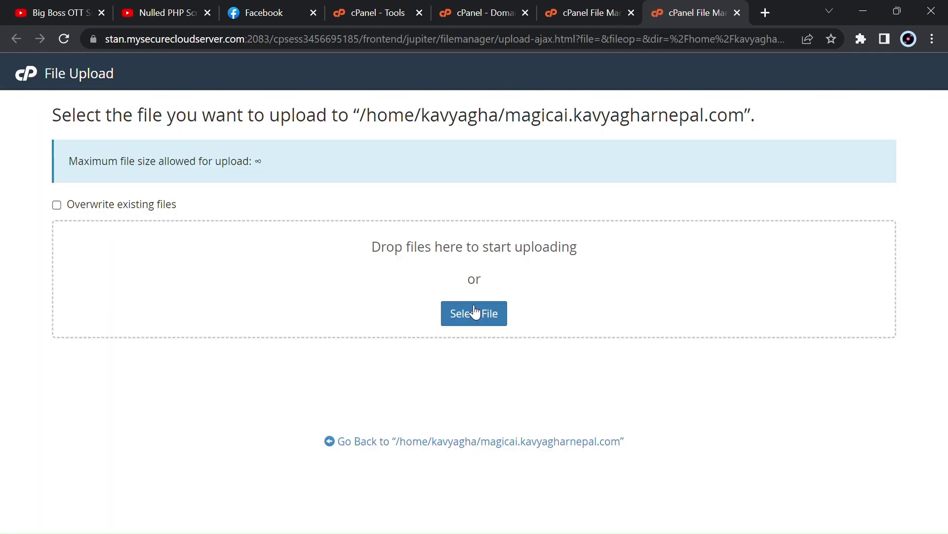
left_click(464, 316)
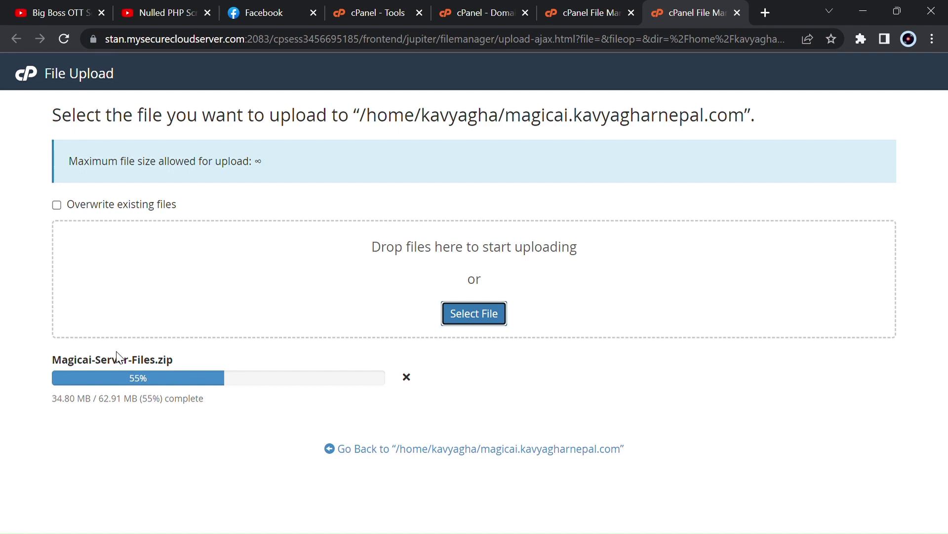
left_click(491, 10)
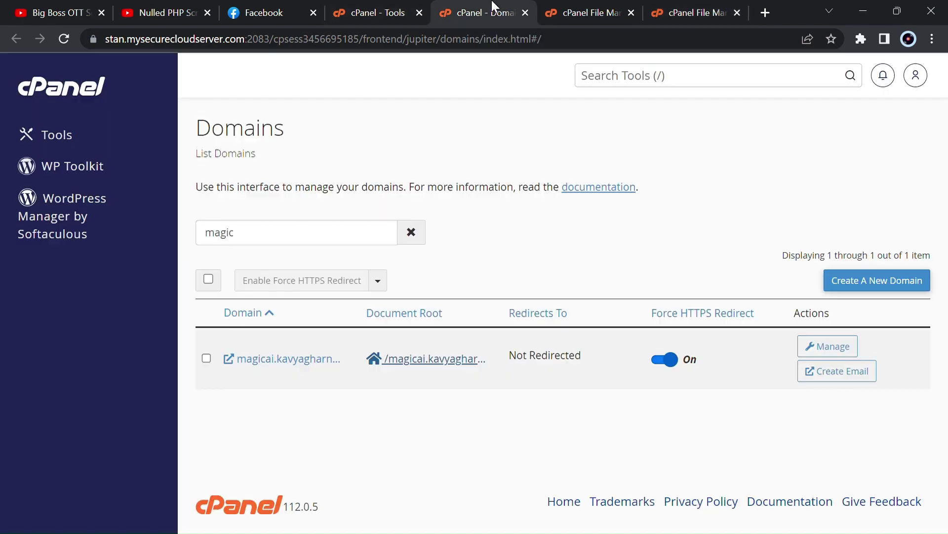
Open phpMyAdmin and import magicai.sql into the kavyagha_magicai database.
left_click(376, 7)
scroll(333, 237, "up", 5)
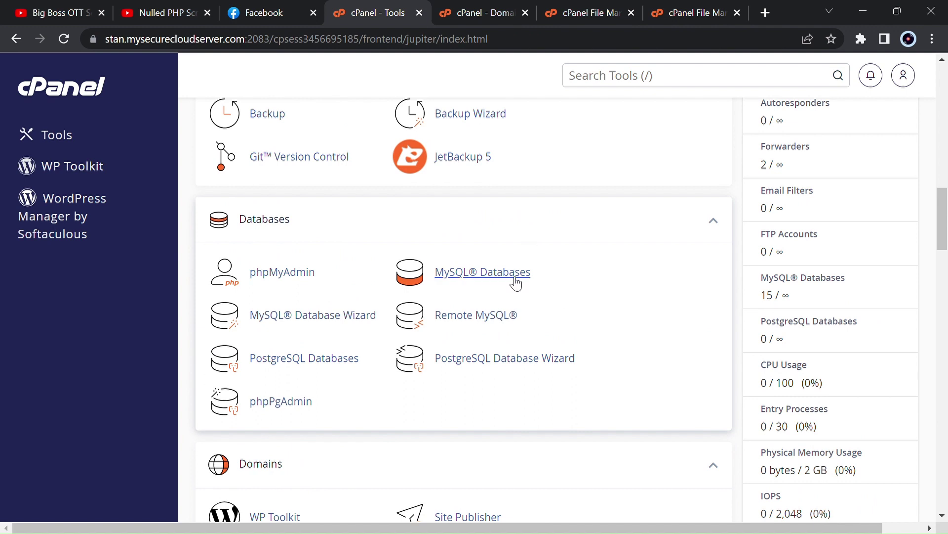
left_click(310, 278)
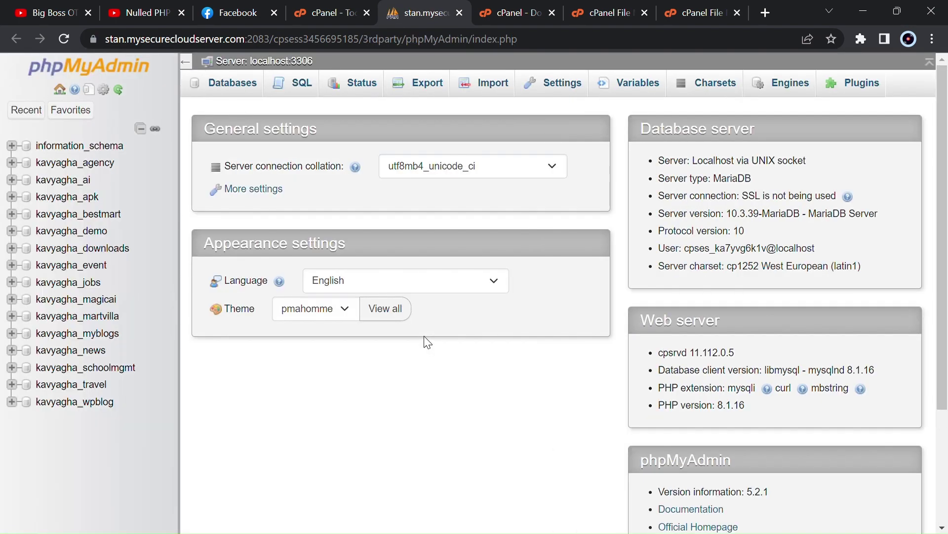
left_click(99, 306)
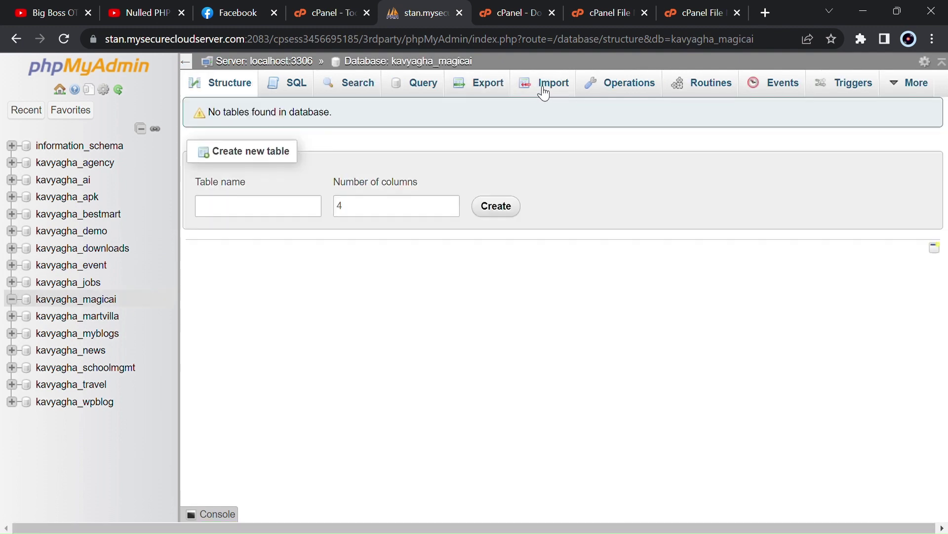
left_click(544, 90)
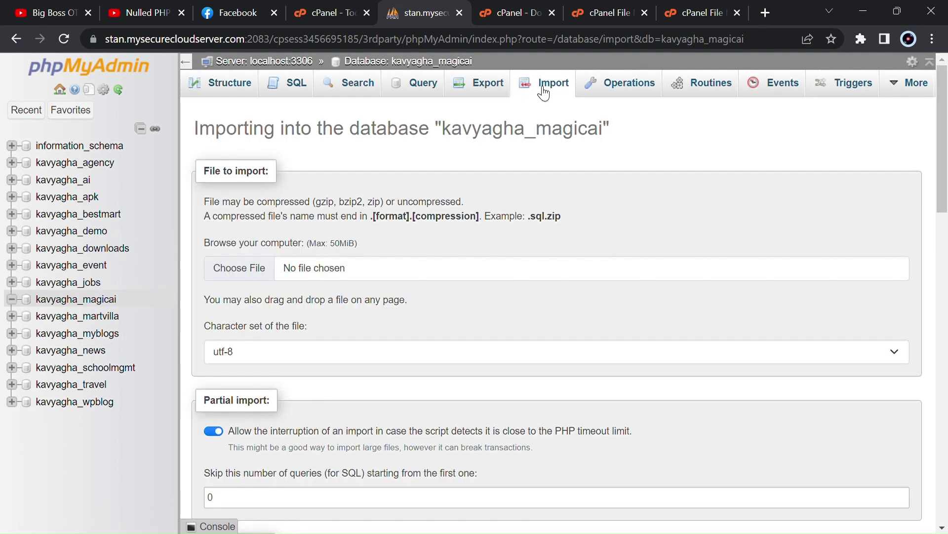
left_click(246, 266)
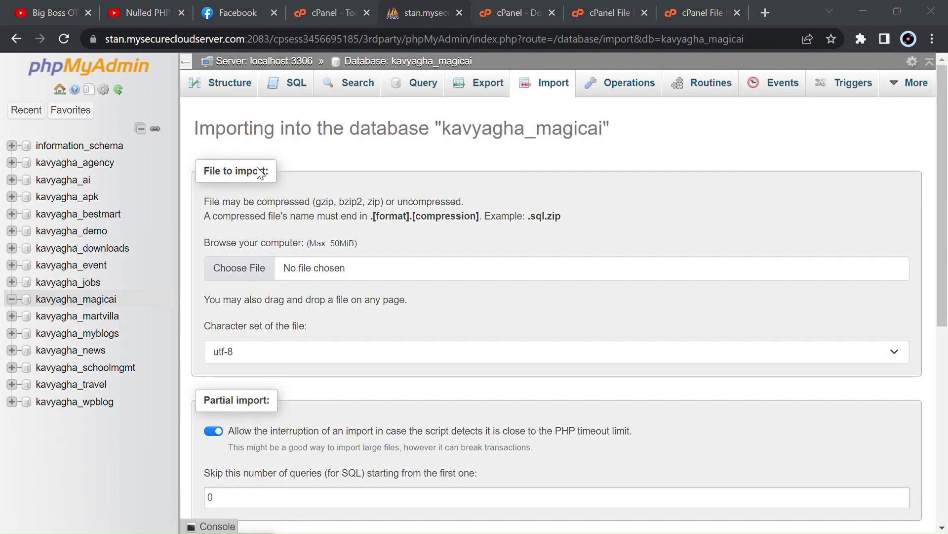
double_click(198, 177)
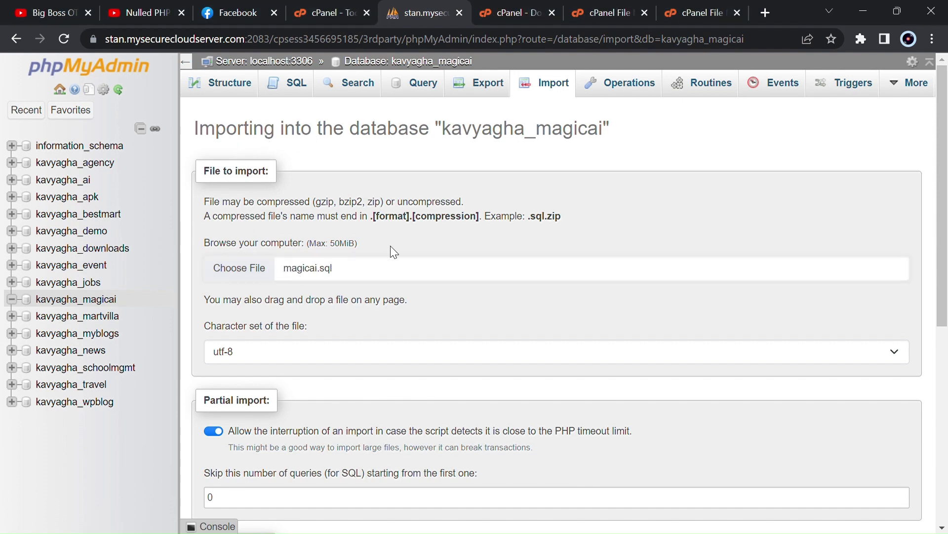
scroll(361, 307, "down", 7)
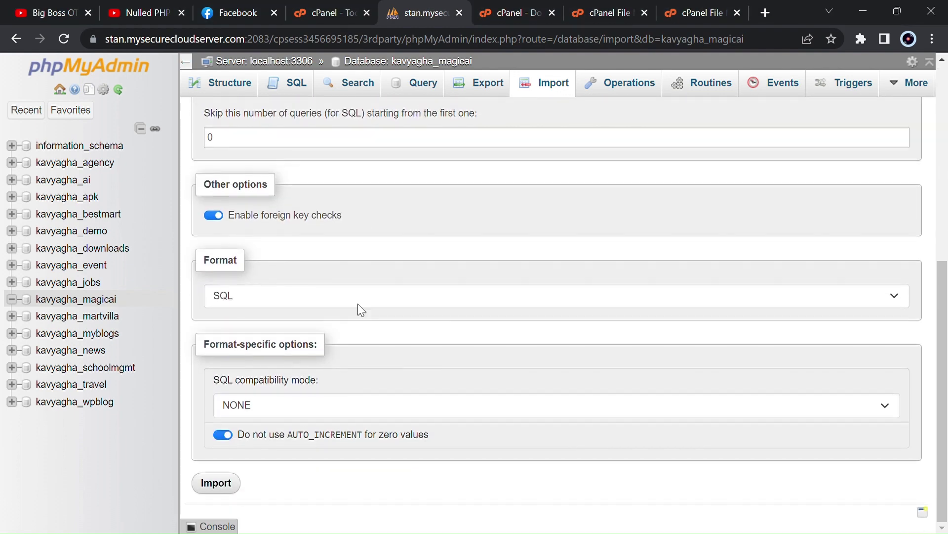
left_click(232, 489)
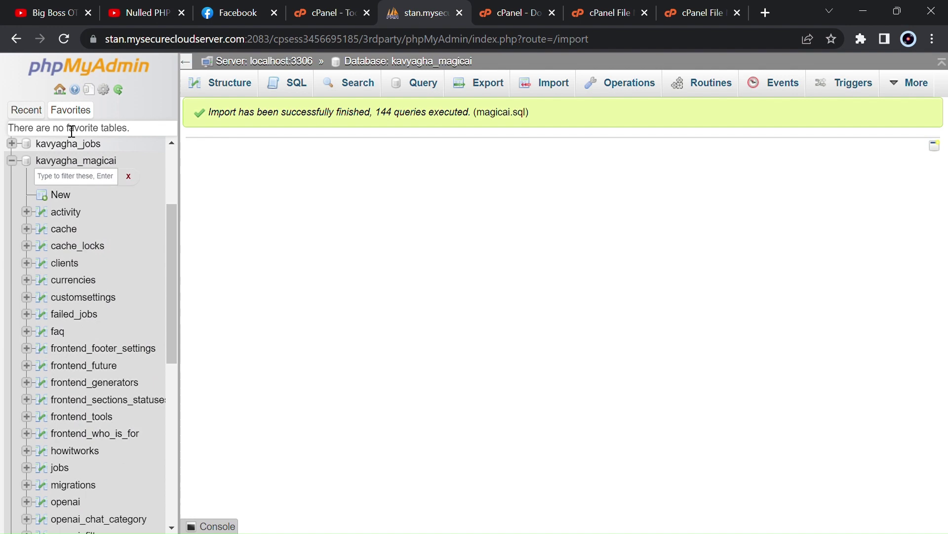
Drop all 36 kavyagha_magicai tables with foreign key checks disabled, then return to the upload tab.
left_click(88, 157)
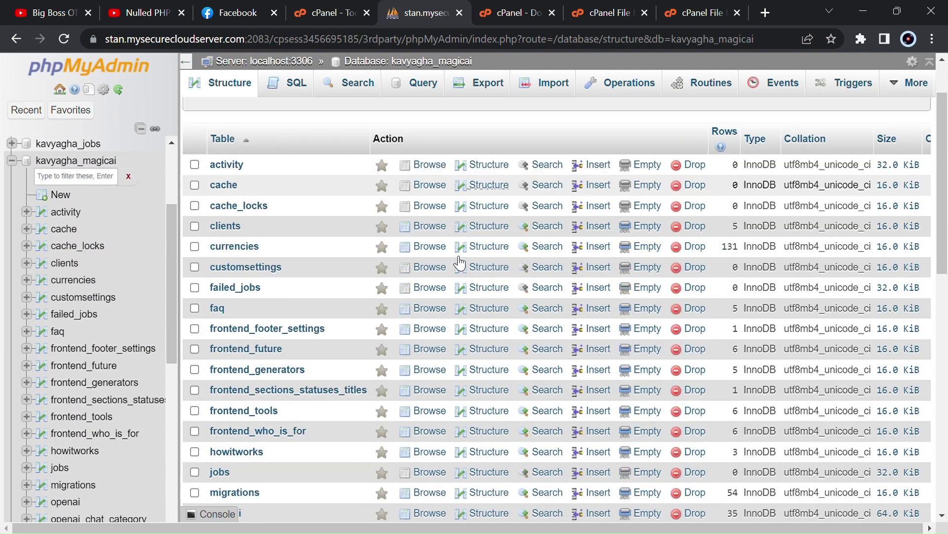
scroll(346, 296, "down", 10)
left_click(259, 338)
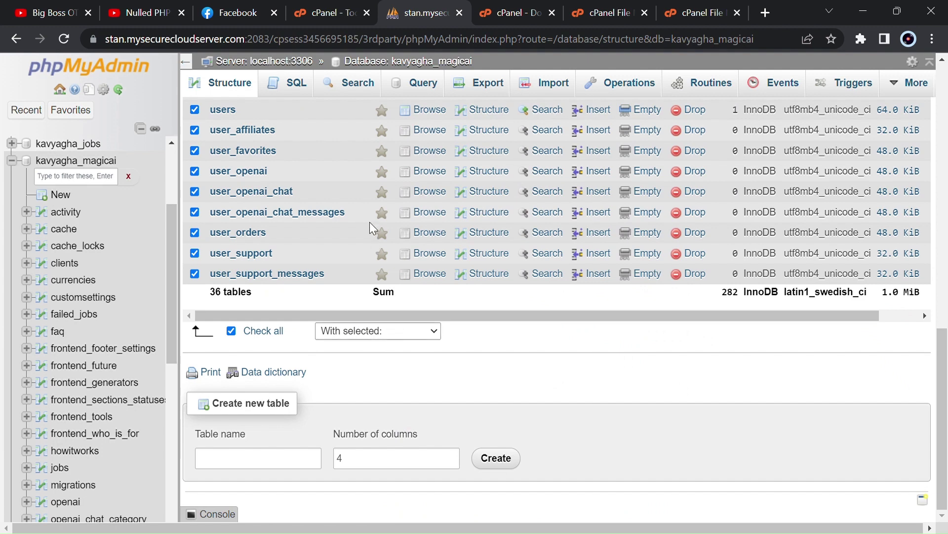
left_click(364, 192)
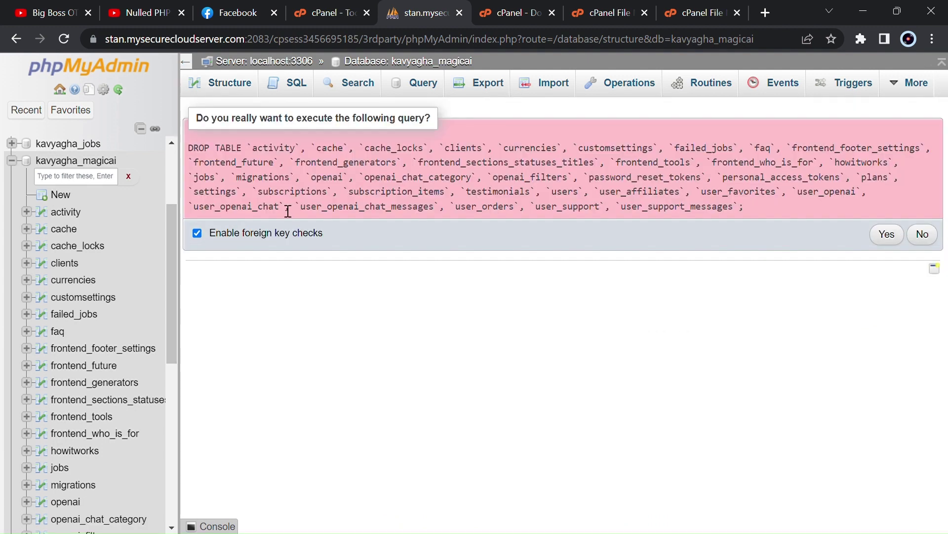
left_click(268, 234)
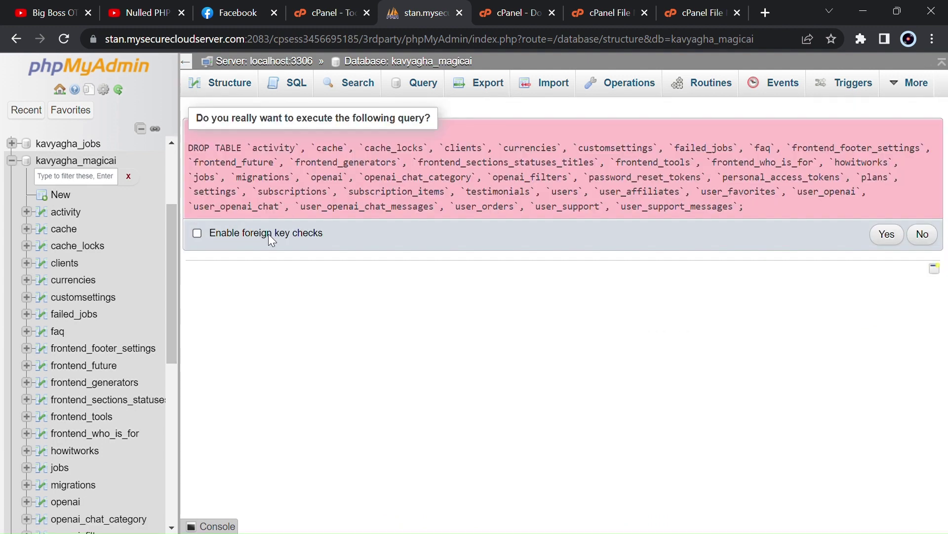
left_click(896, 245)
left_click(696, 13)
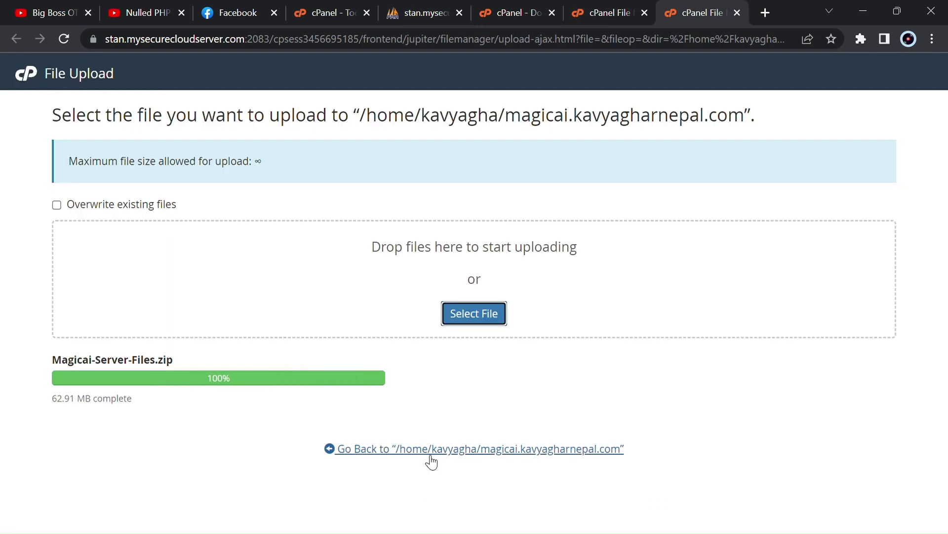
Extract Magicai-Server-Files.zip in the site folder, then open magicai.kavyagharnepal.com, which shows a 500 error.
left_click(448, 450)
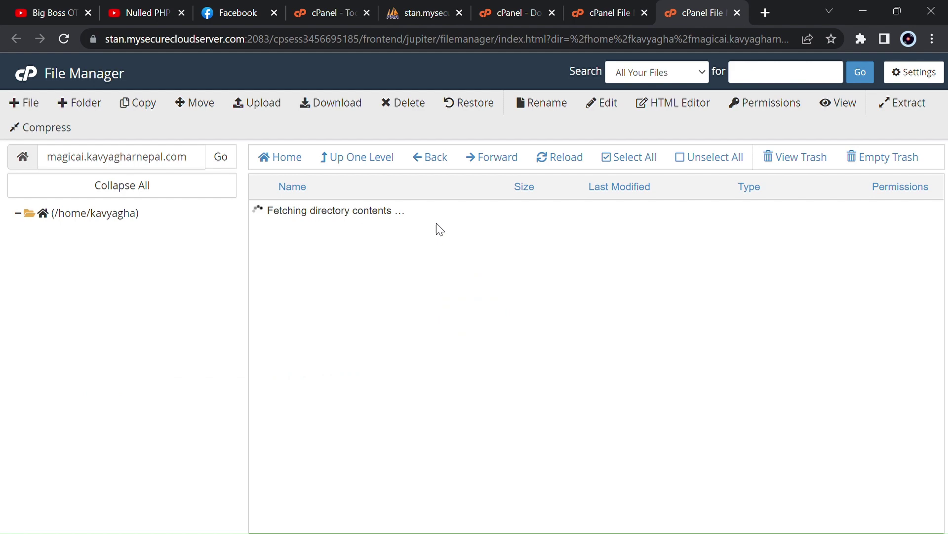
right_click(402, 218)
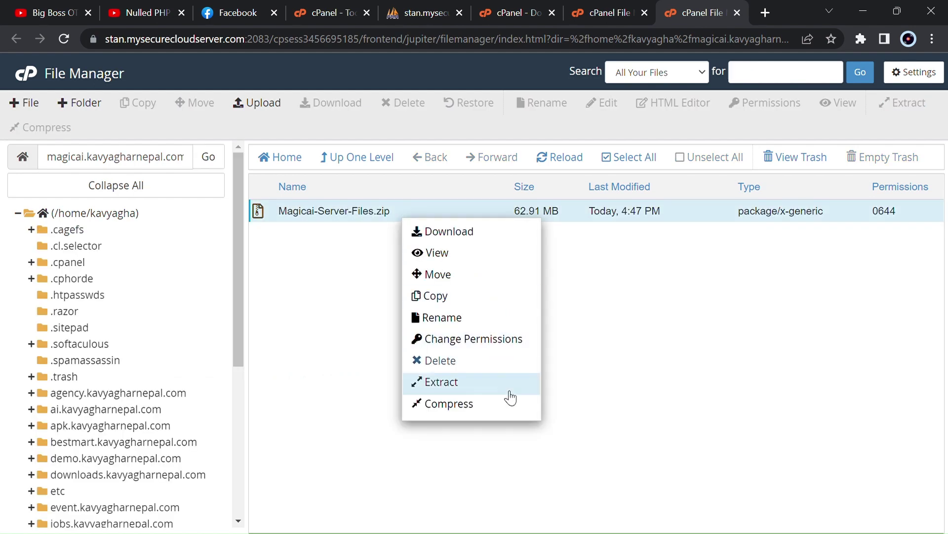
left_click(479, 387)
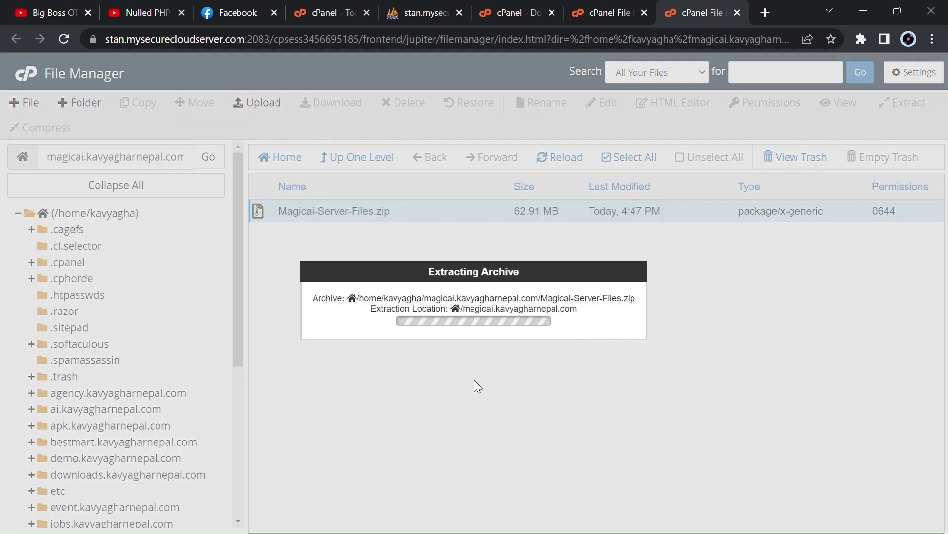
key("Escape")
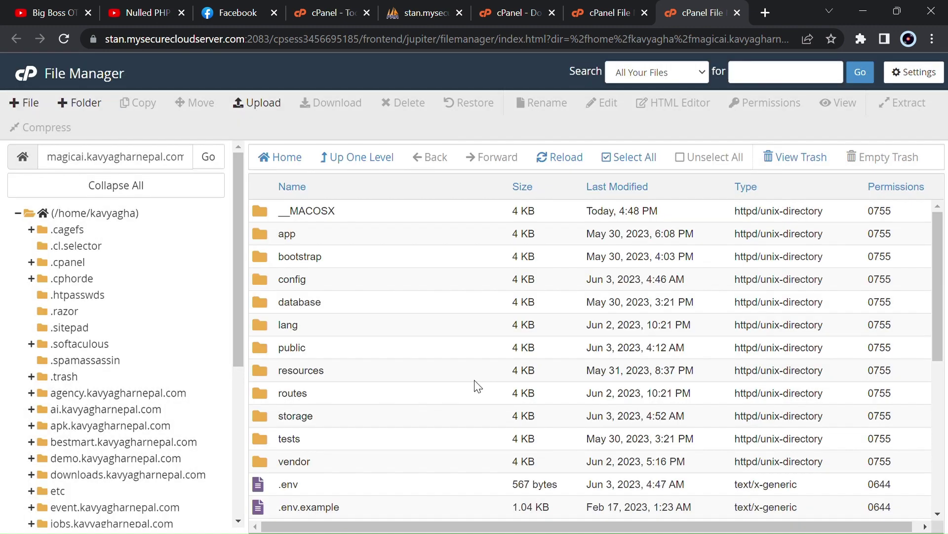
left_click(514, 12)
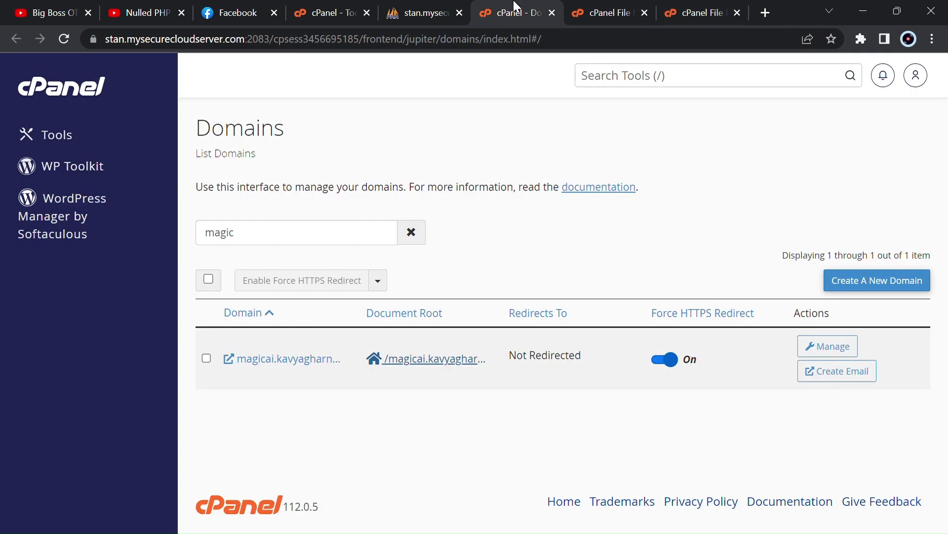
left_click(290, 359)
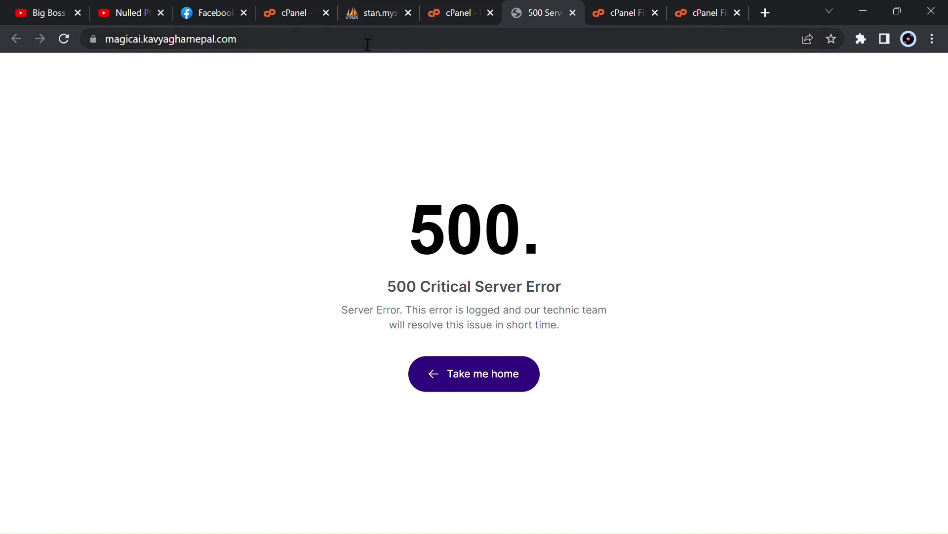
Load the MagicAI web installer by appending /install to the site address.
left_click(366, 43)
left_click(368, 44)
type("/install")
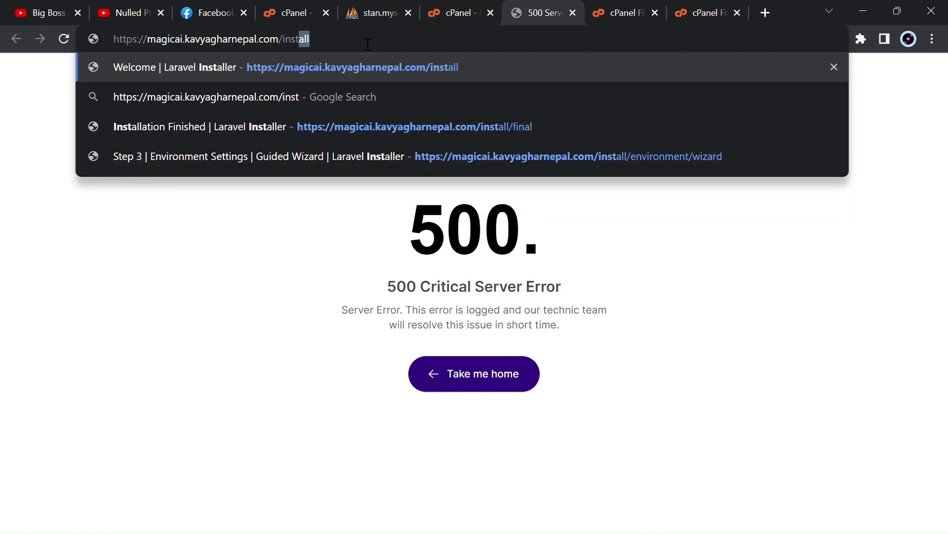
key("Return")
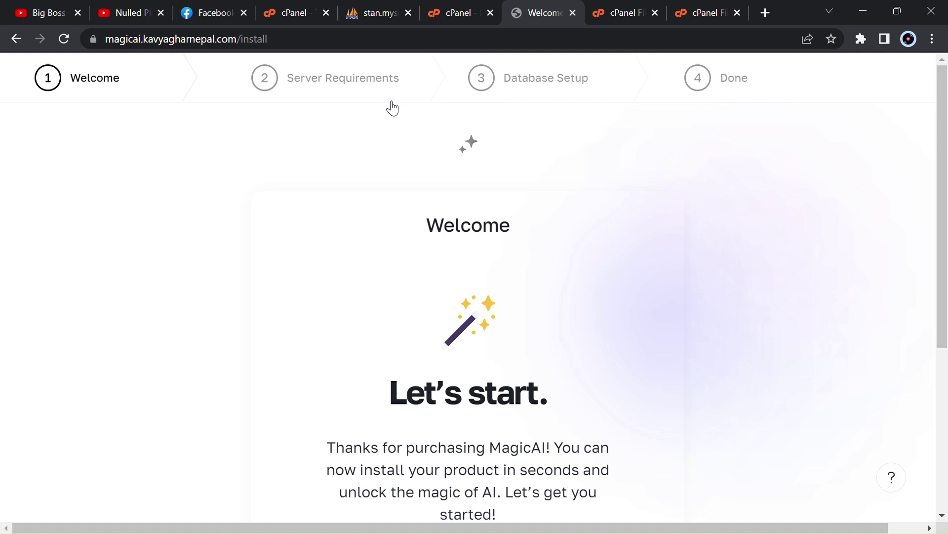
Advance past the Welcome and Server Requirements pages to Database Setup.
scroll(511, 264, "down", 3)
scroll(512, 265, "down", 2)
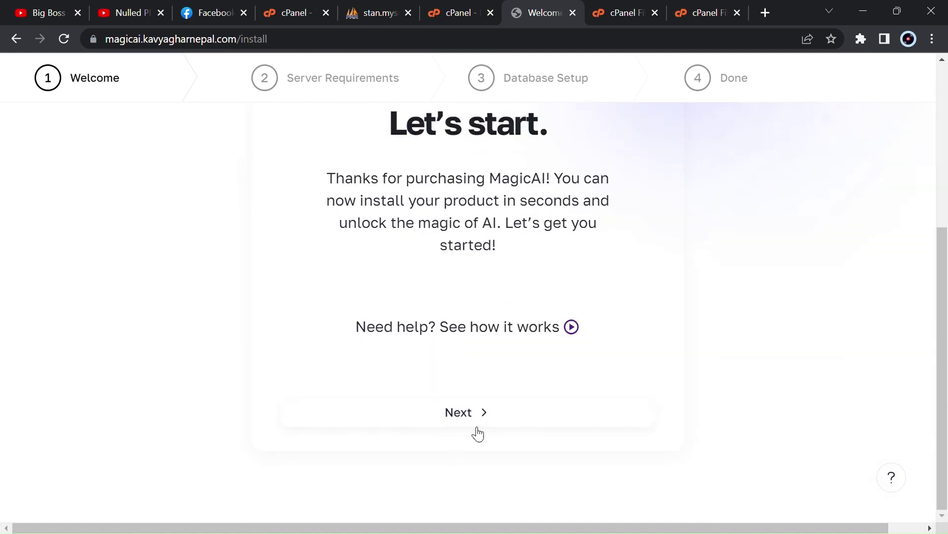
left_click(480, 409)
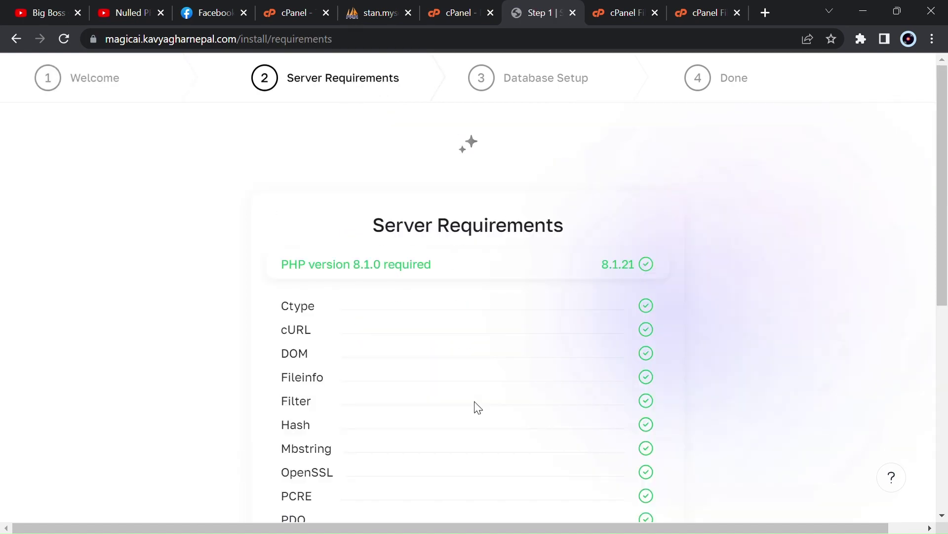
scroll(474, 406, "down", 5)
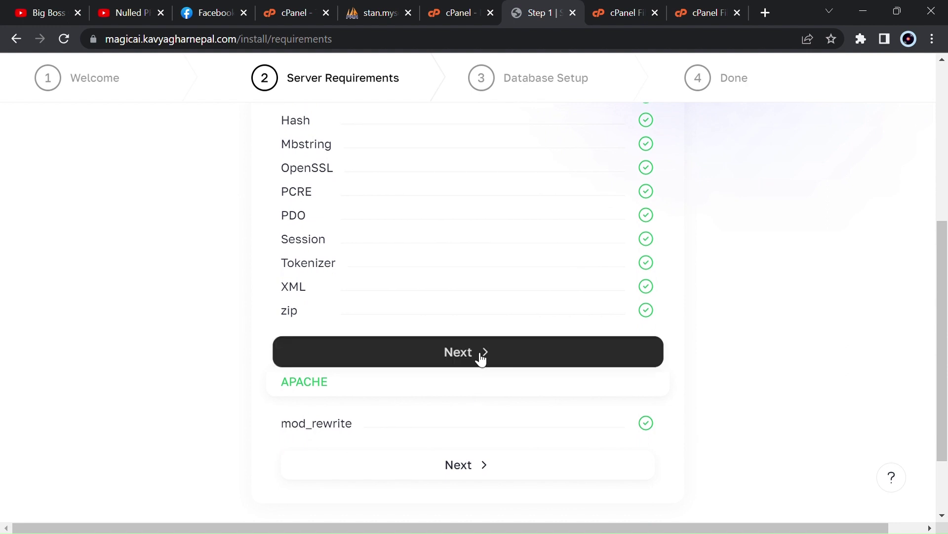
left_click(480, 355)
scroll(482, 360, "down", 3)
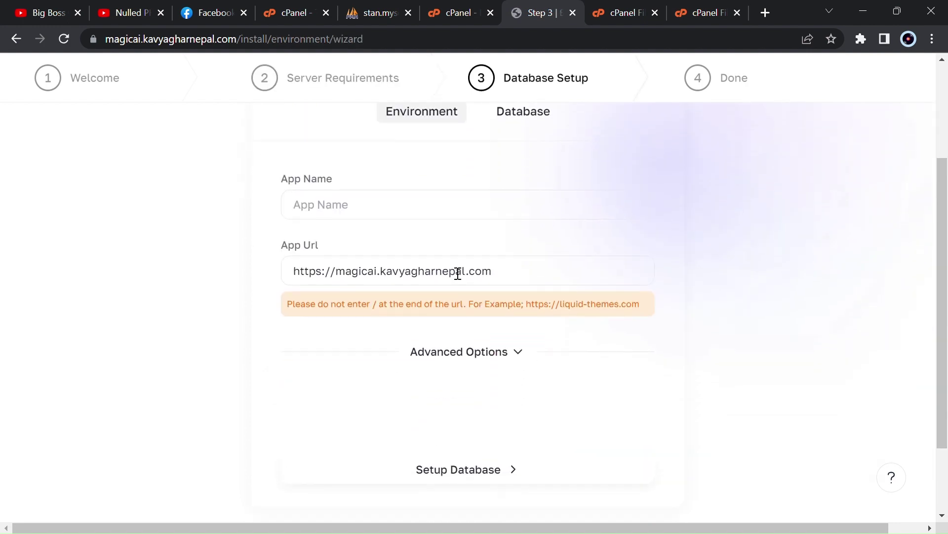
Keep MagicAI as the app name and continue to the database fields.
left_click(426, 206)
left_click(399, 275)
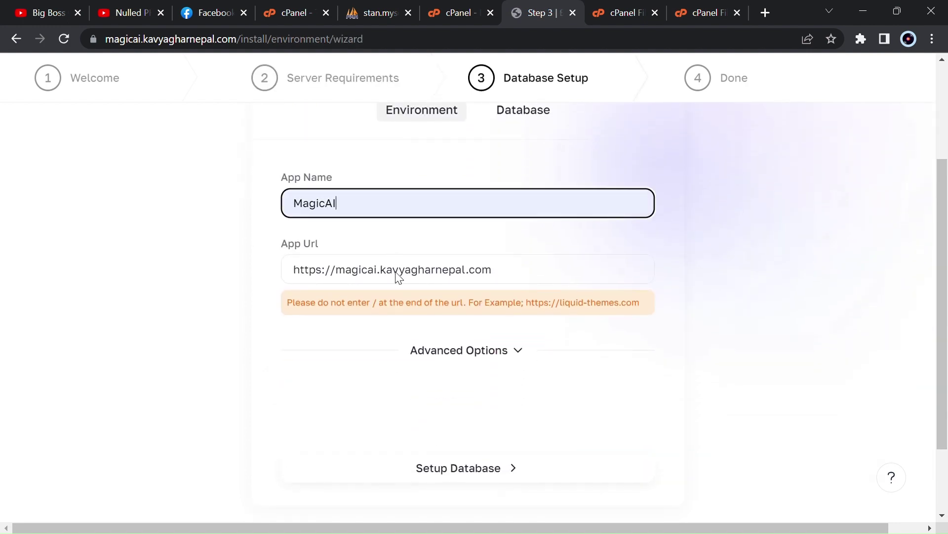
scroll(467, 443, "down", 1)
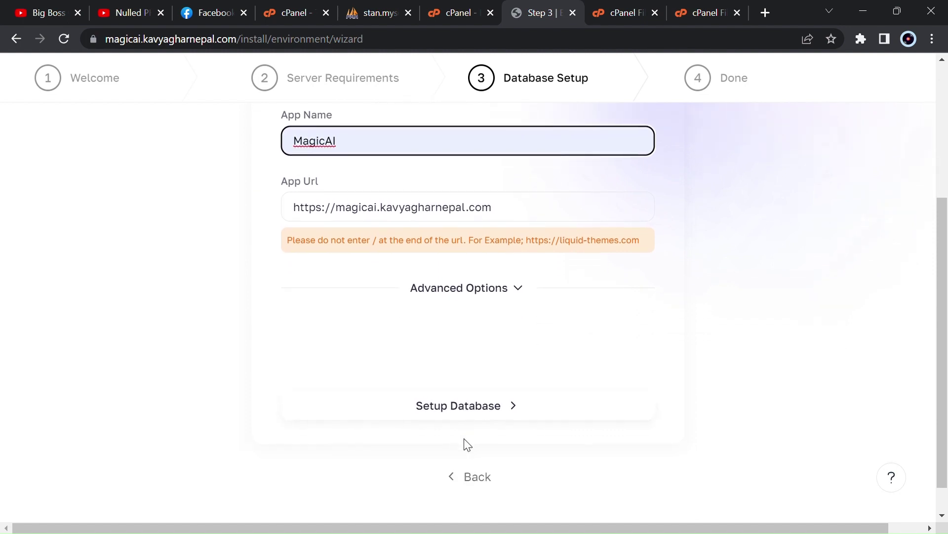
left_click(448, 417)
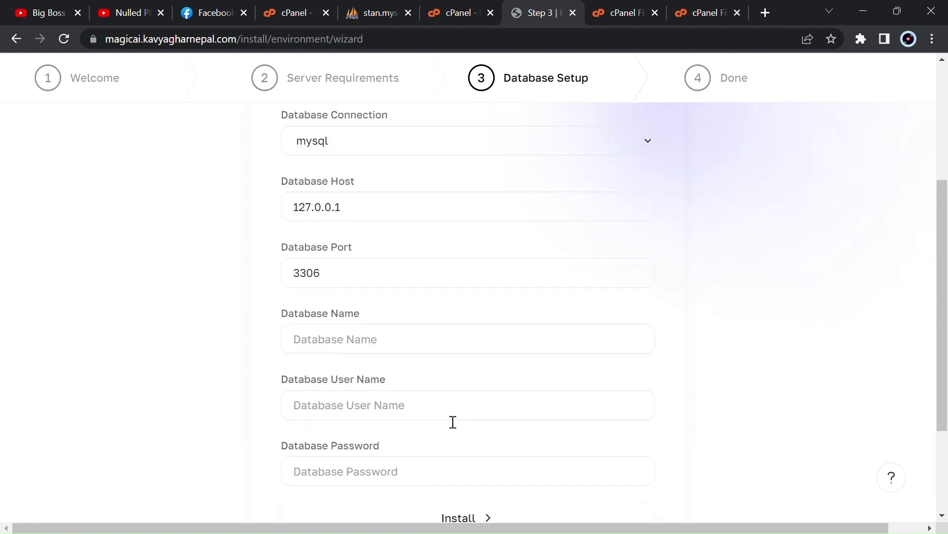
Fill in the new database's name and database user name from saved suggestions.
left_click(356, 345)
left_click(388, 381)
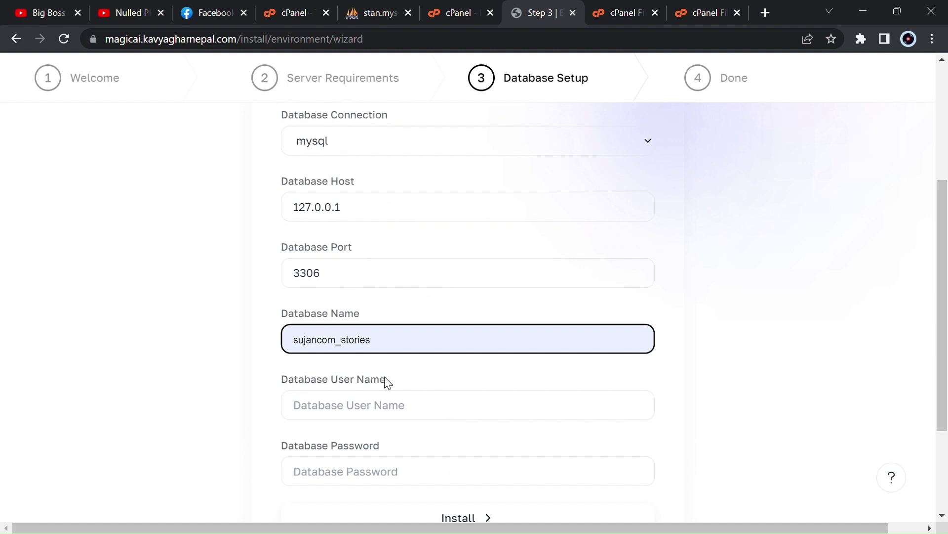
type("kavyagha_magicai")
left_click(377, 418)
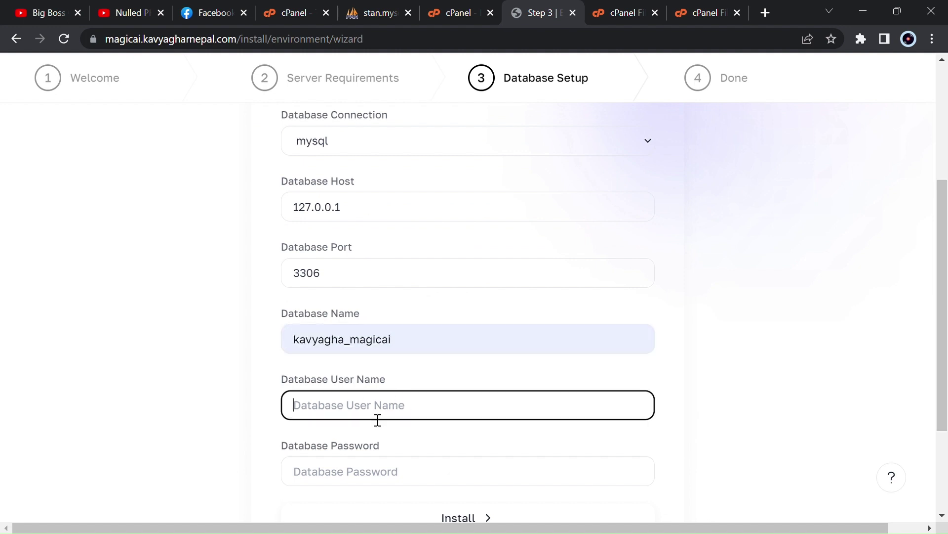
key("Down")
key("Down")
key("Return")
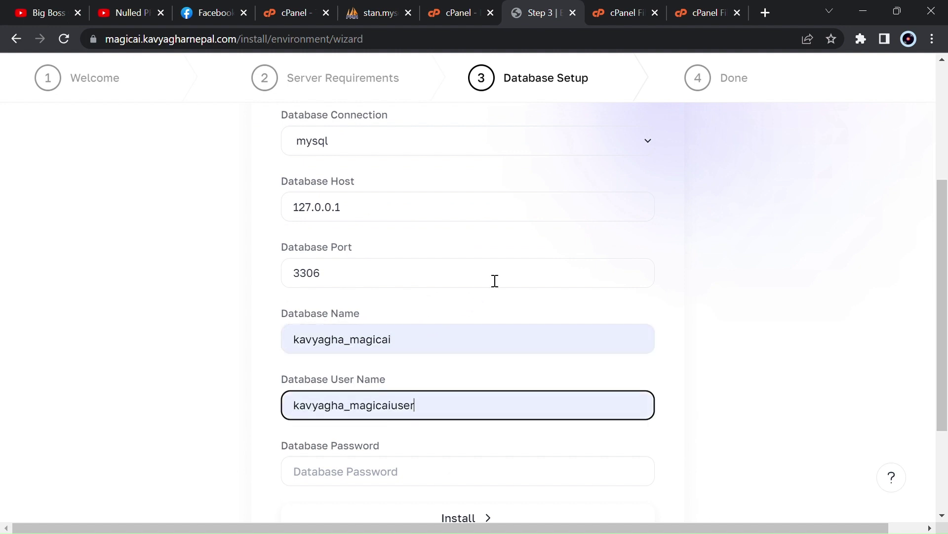
Enter the database password and run the installation through to Installation Completed.
left_click(396, 477)
type("•••")
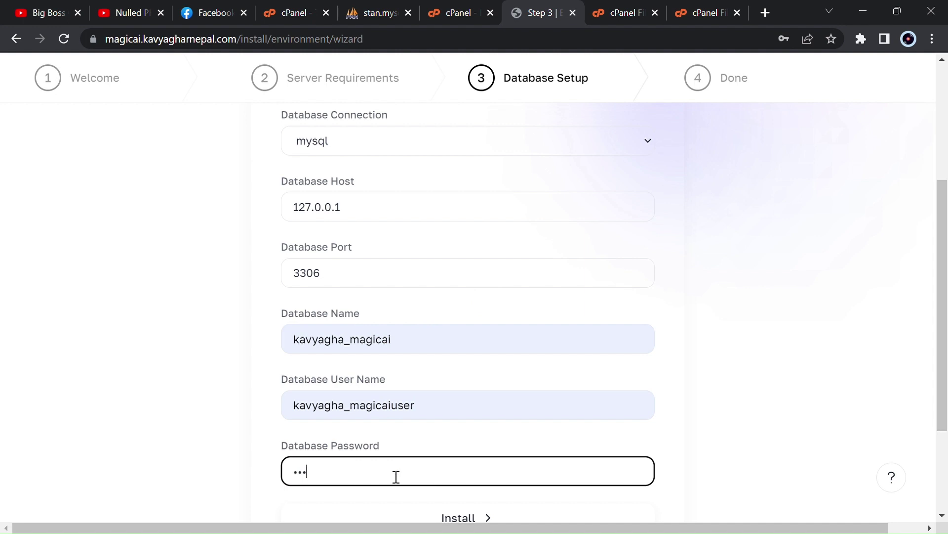
scroll(395, 476, "down", 3)
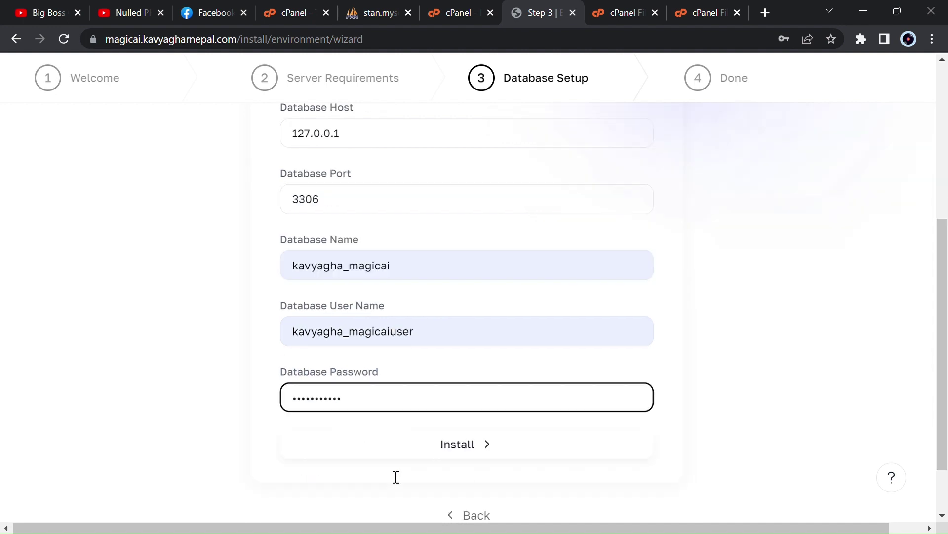
left_click(495, 376)
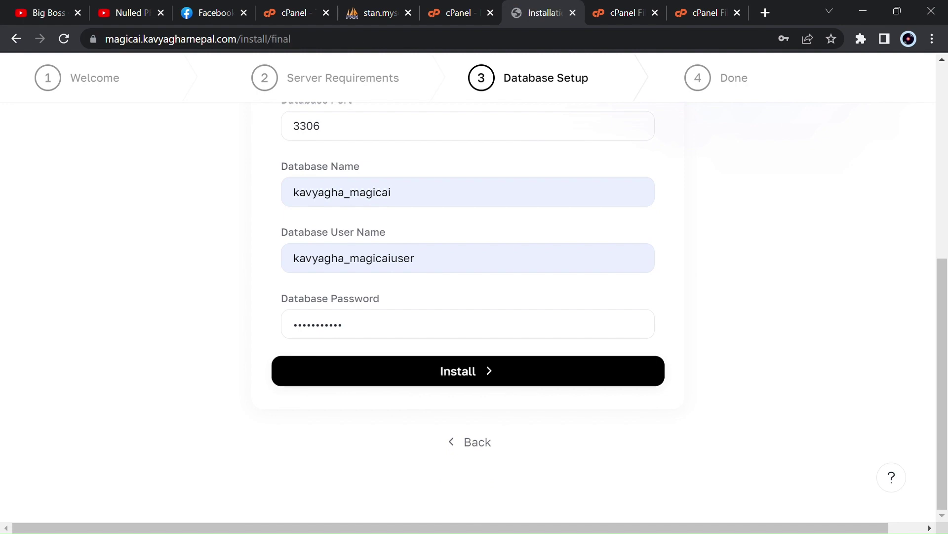
scroll(492, 357, "down", 10)
scroll(491, 357, "down", 10)
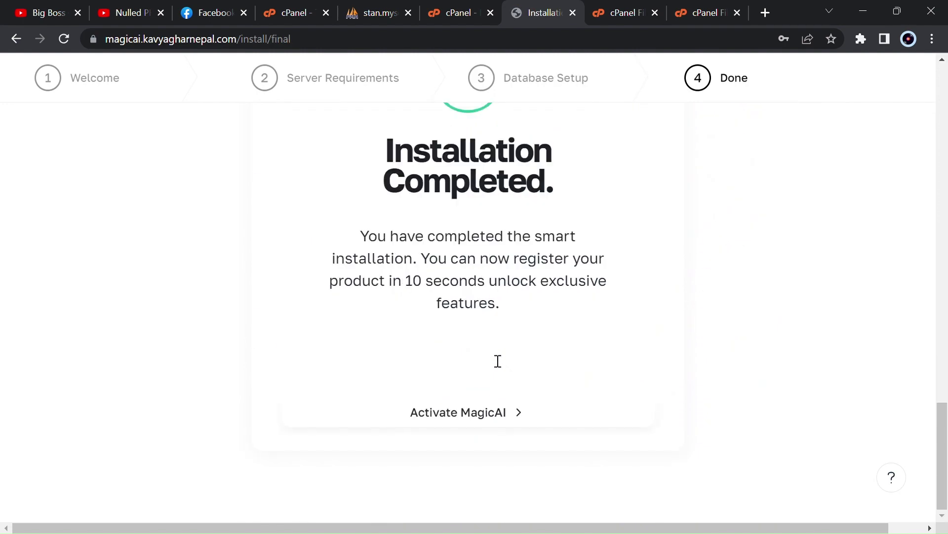
Continue to activate MagicAI and go to the landing page's sign-in page.
left_click(468, 414)
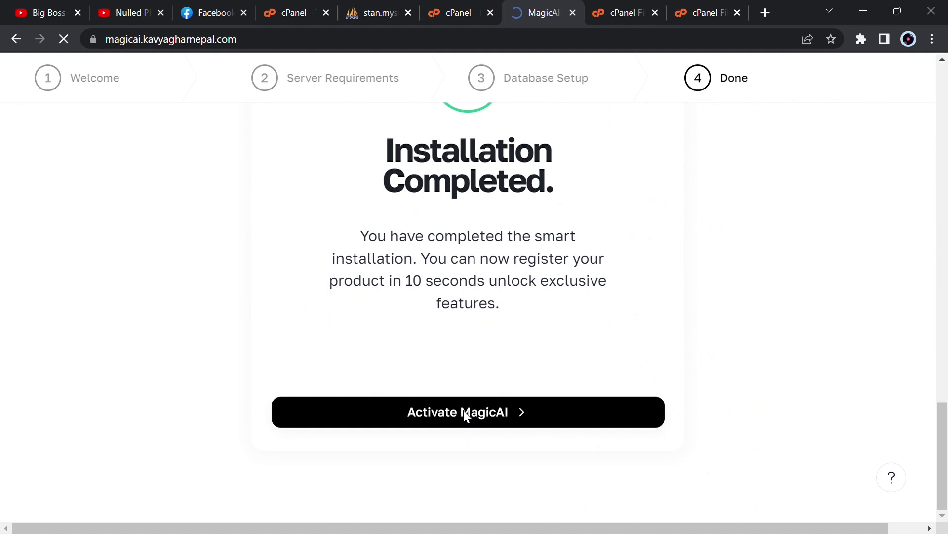
scroll(417, 307, "down", 8)
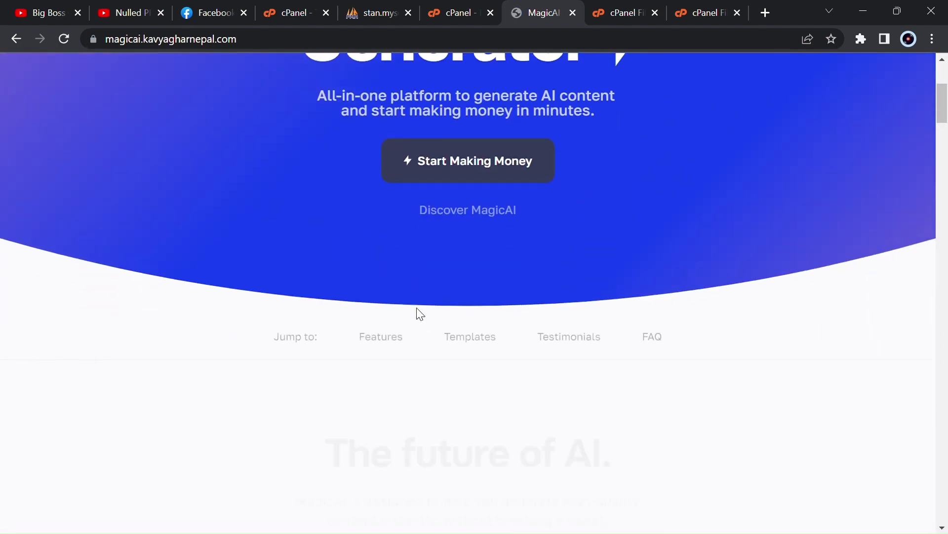
scroll(417, 307, "up", 8)
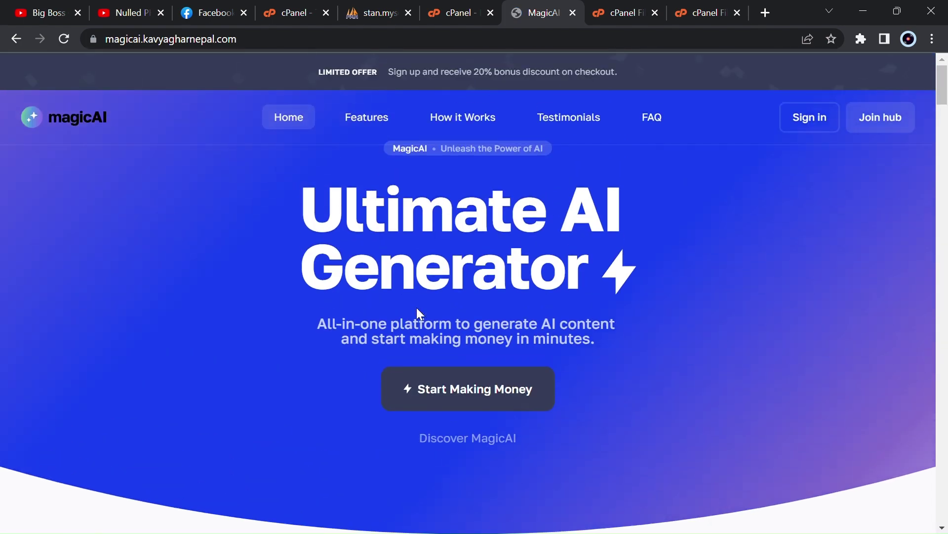
left_click(825, 121)
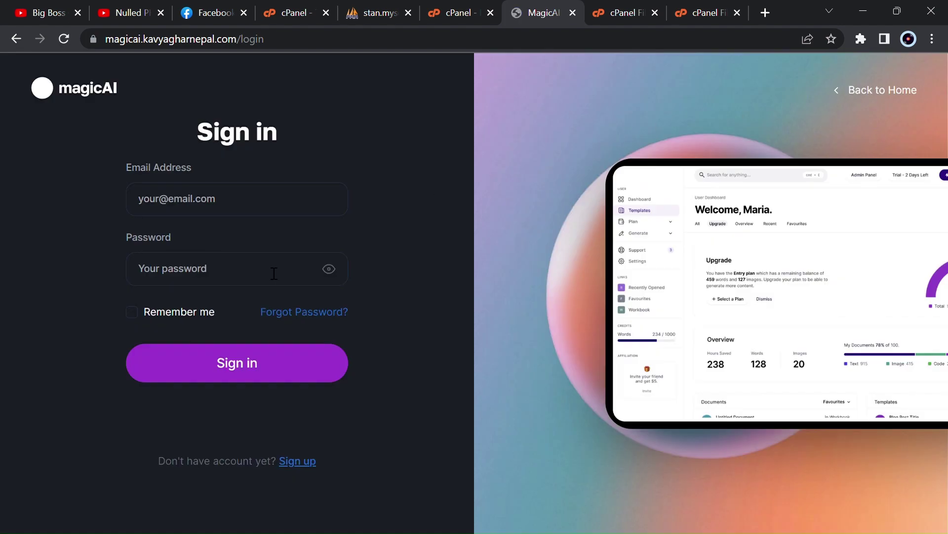
Sign in with the admin email and password, reaching the Activate your license page.
left_click(238, 205)
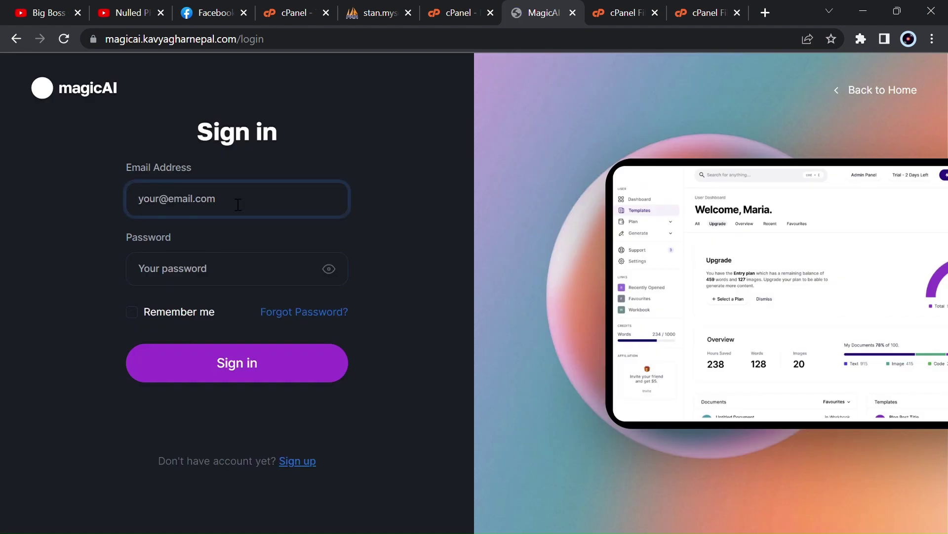
type("admi")
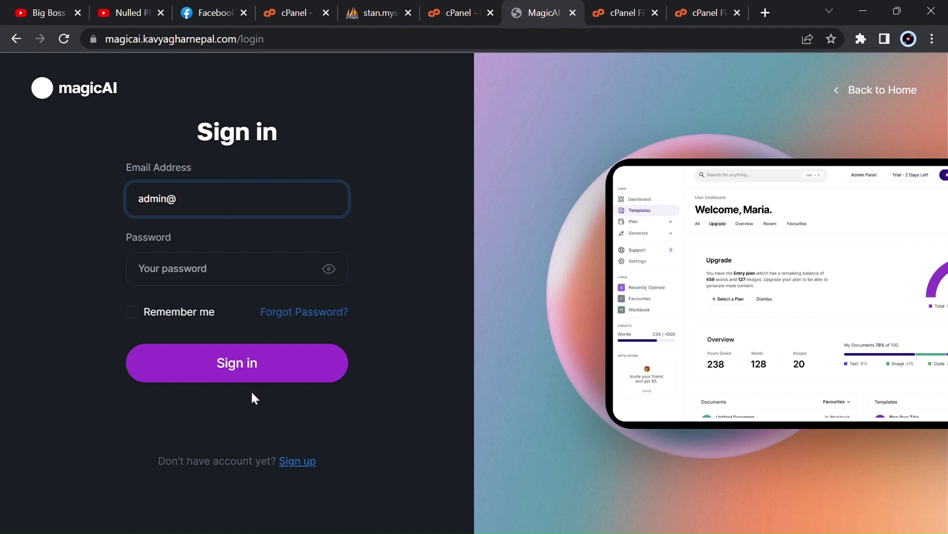
type("n@")
key("ctrl+v")
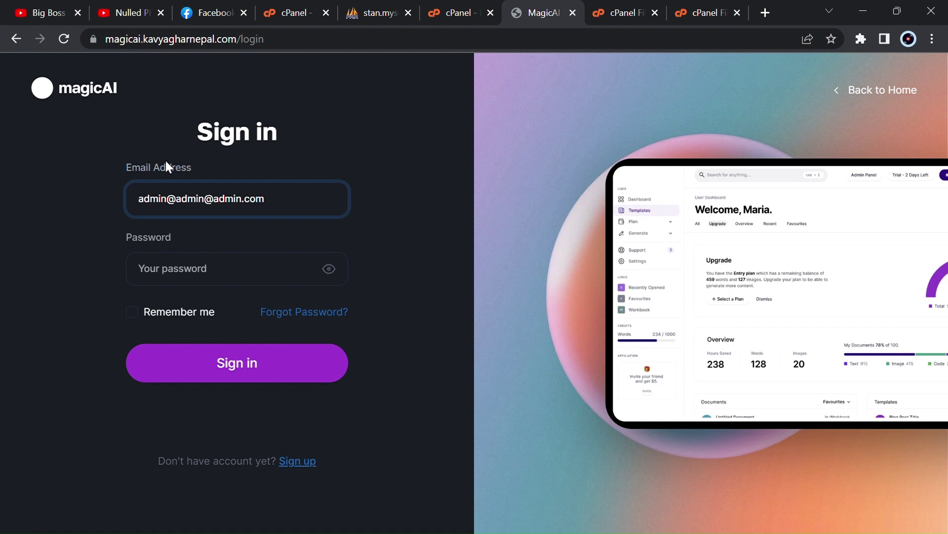
left_click(182, 204)
key("BackSpace")
key("Tab")
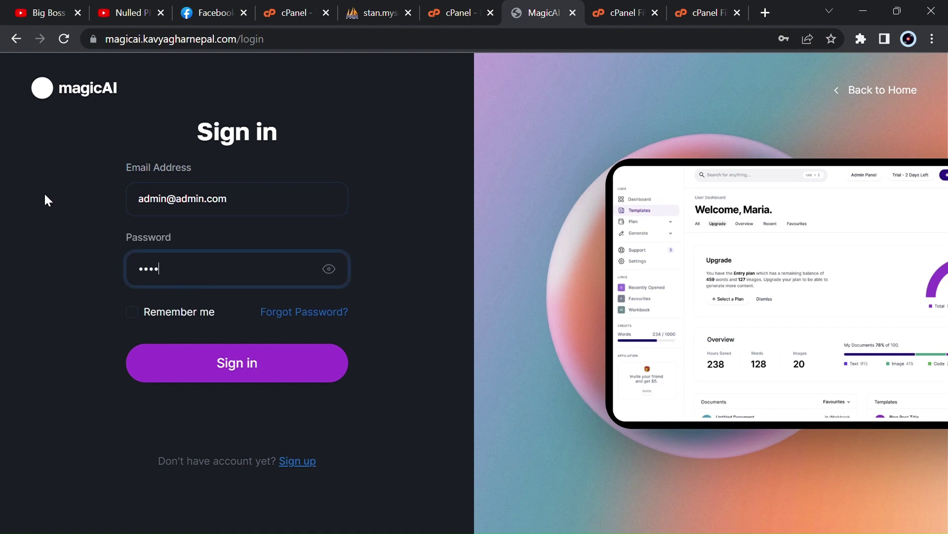
key("Return")
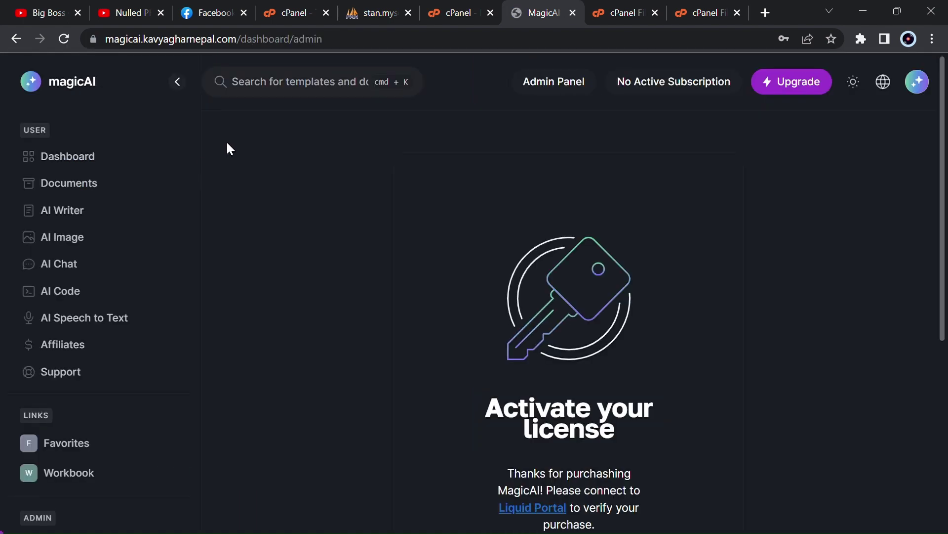
scroll(432, 414, "down", 5)
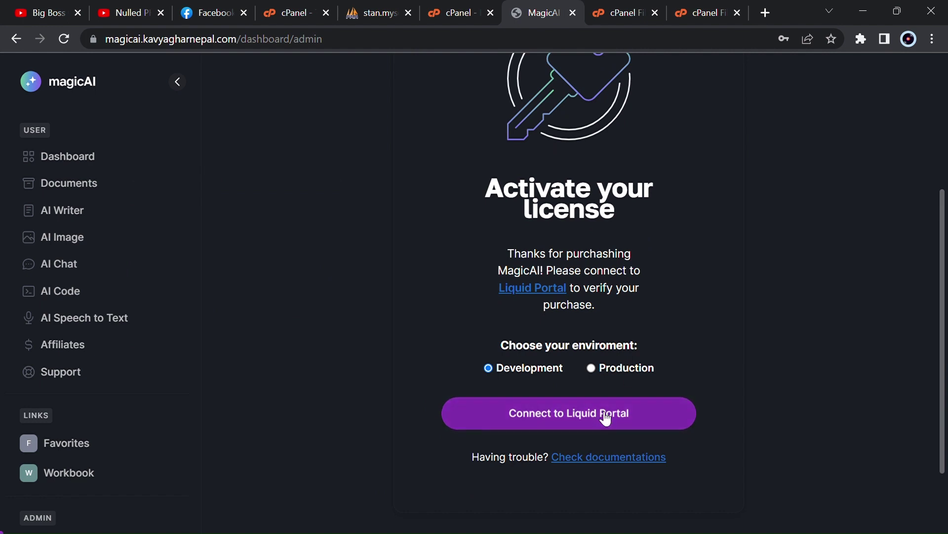
Connect to Liquid Portal, select the purchased Regular License and complete its activation.
left_click(602, 418)
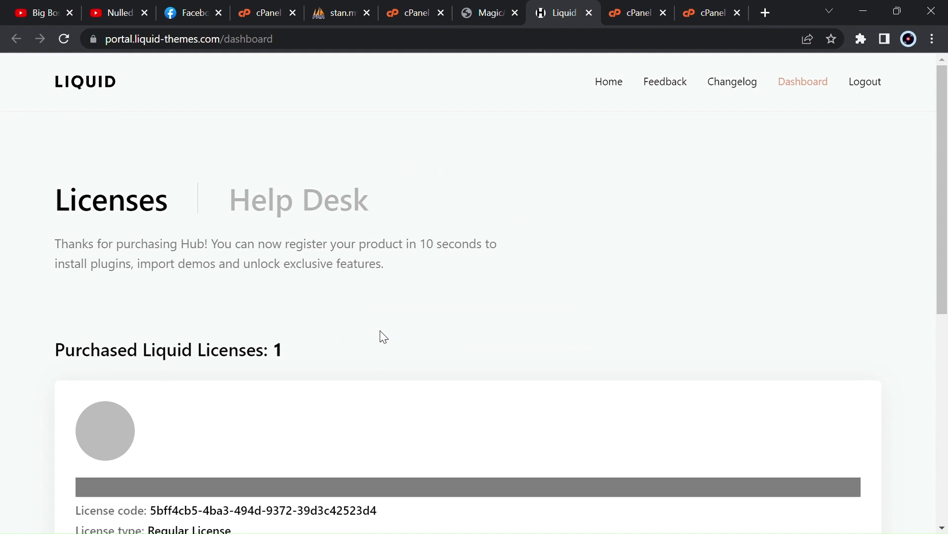
scroll(384, 337, "up", 4)
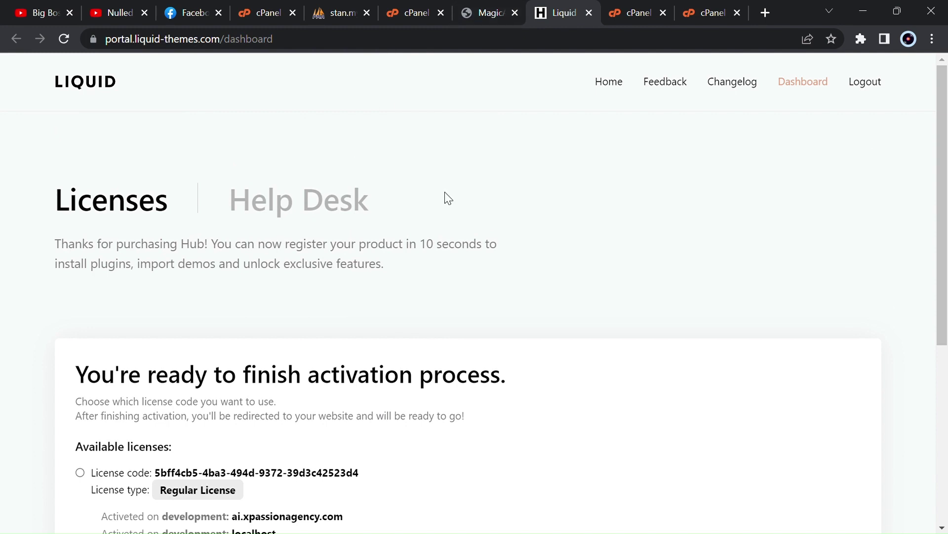
scroll(375, 318, "down", 3)
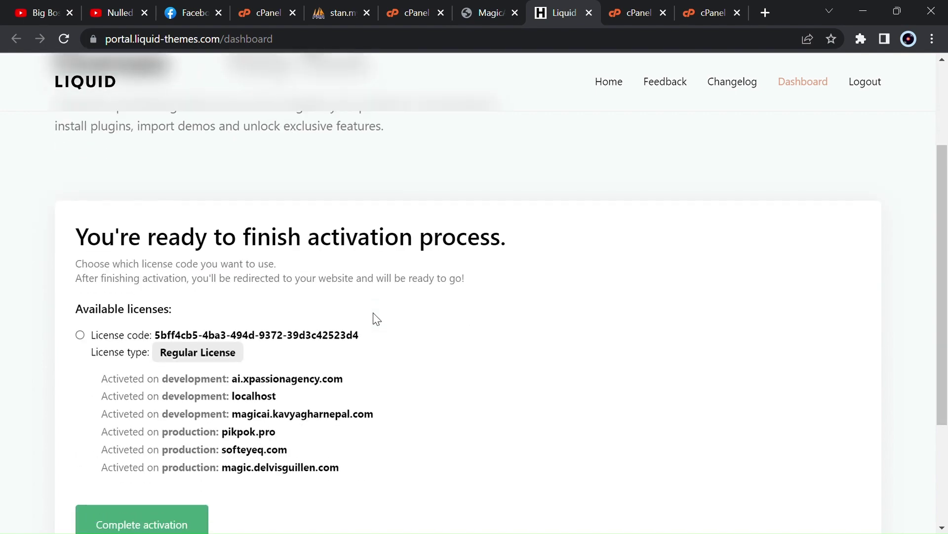
scroll(133, 326, "down", 2)
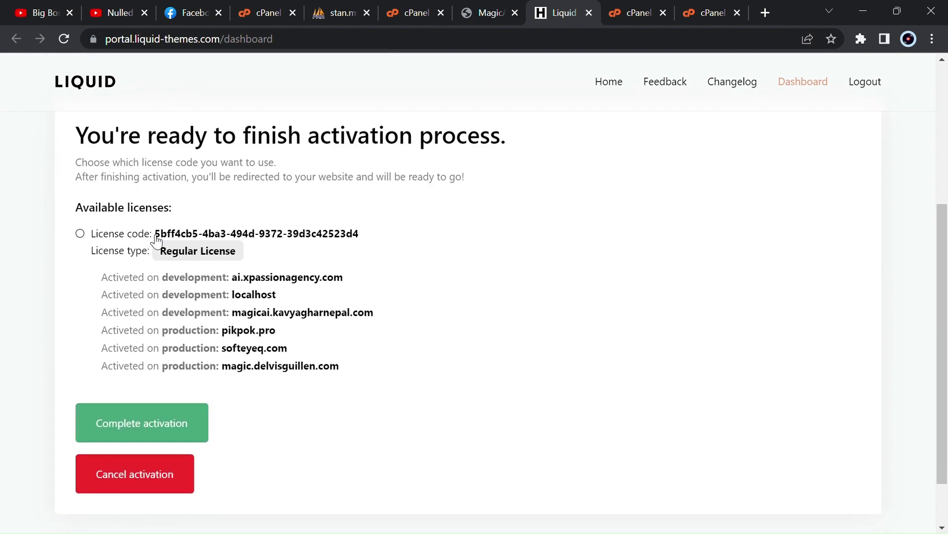
left_click(150, 418)
left_click(143, 424)
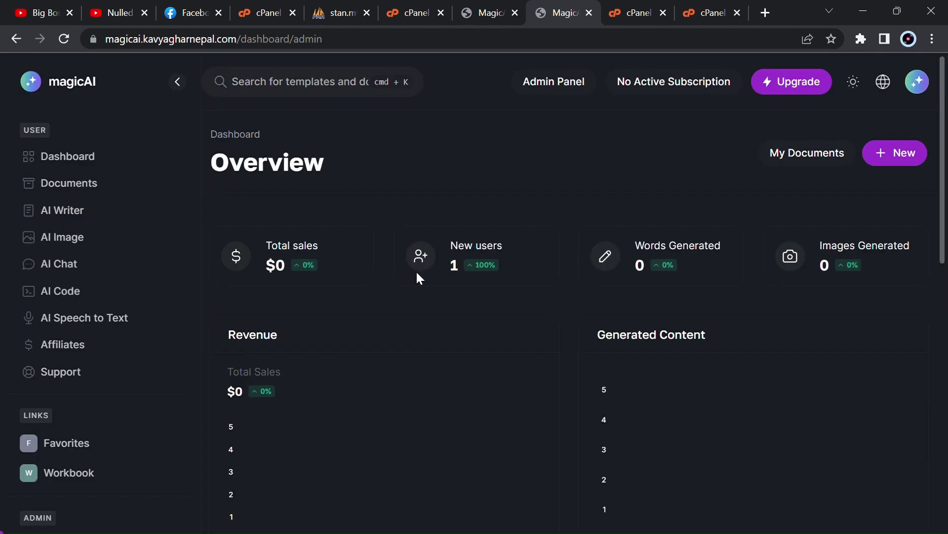
Scroll the Overview dashboard showing $0 sales, 1 new user, 0 words and 0 images.
scroll(416, 271, "down", 1)
scroll(416, 271, "up", 1)
scroll(117, 326, "down", 1)
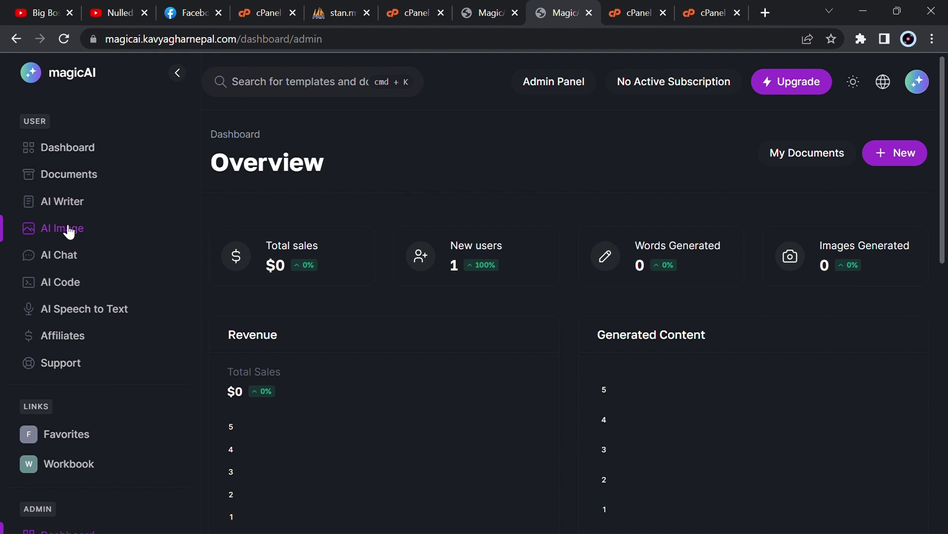
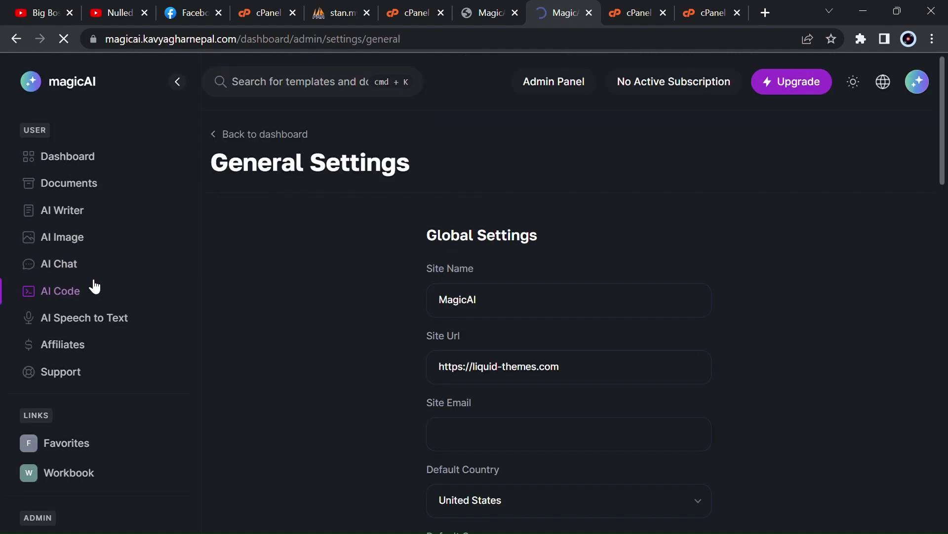
scroll(505, 268, "down", 2)
triple_click(573, 254)
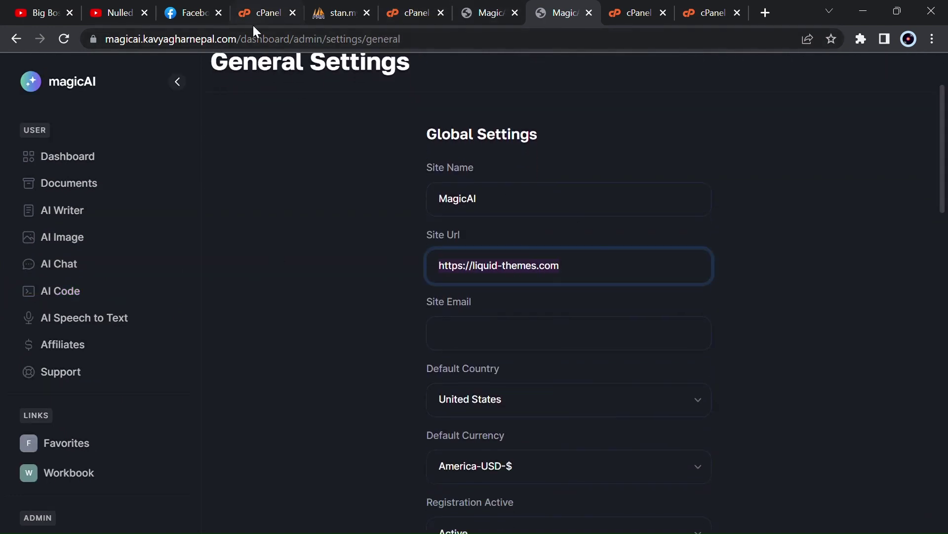
left_click_drag(243, 40, 106, 39)
key("ctrl+c")
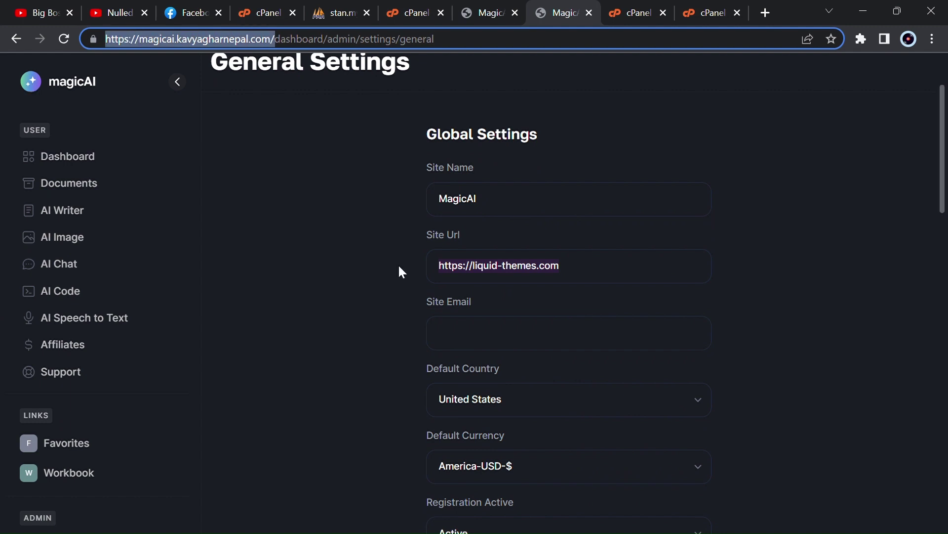
left_click(529, 273)
key("ctrl+v")
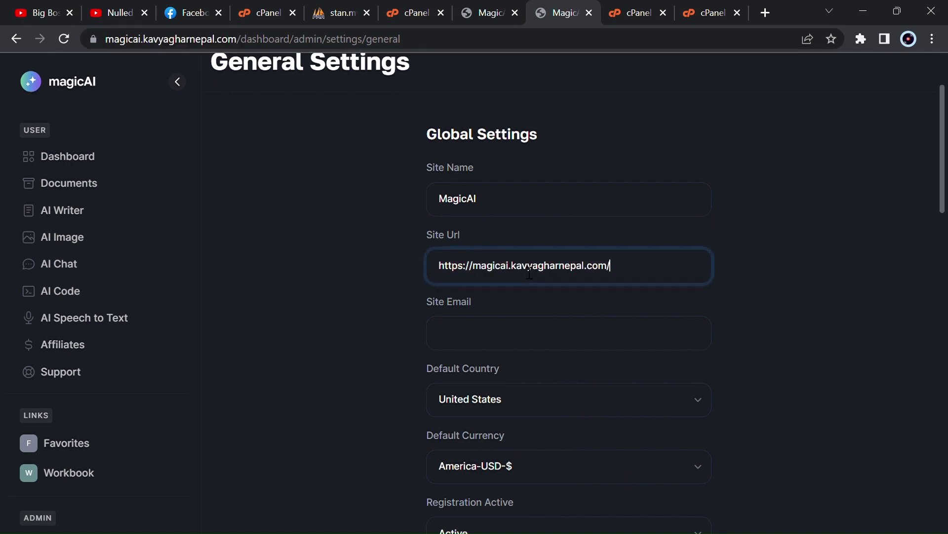
scroll(524, 271, "down", 5)
scroll(523, 267, "down", 15)
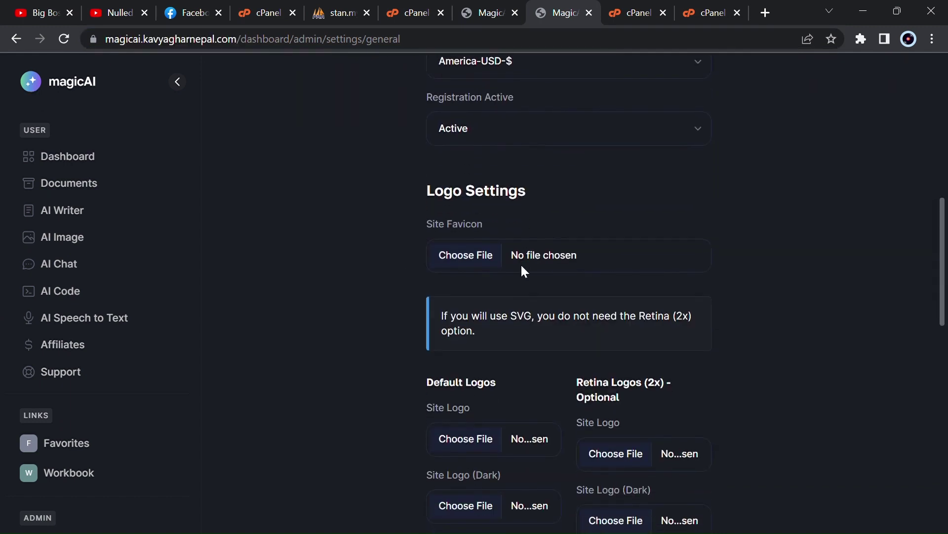
left_click(591, 451)
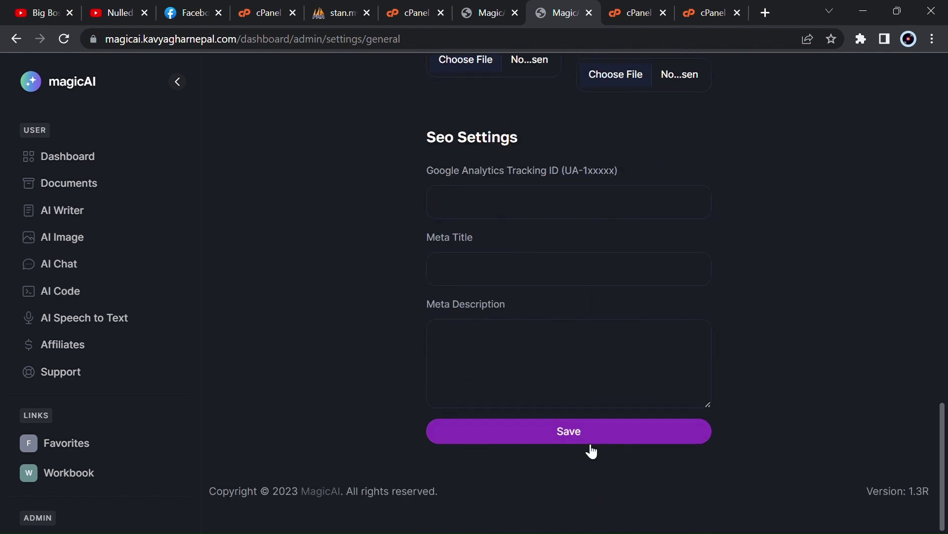
left_click(543, 443)
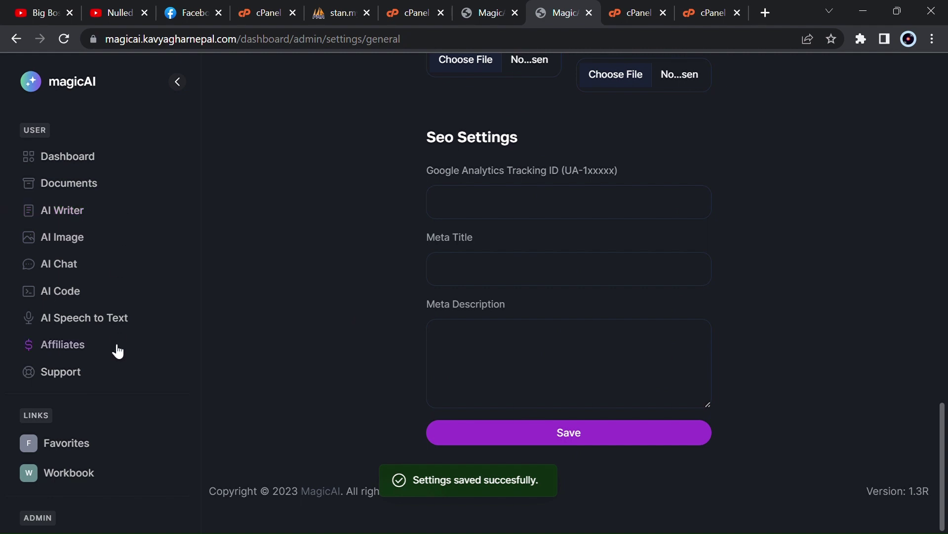
Open the OpenAI Settings page from the admin Settings list.
scroll(113, 350, "down", 2)
scroll(113, 351, "up", 1)
scroll(114, 350, "down", 8)
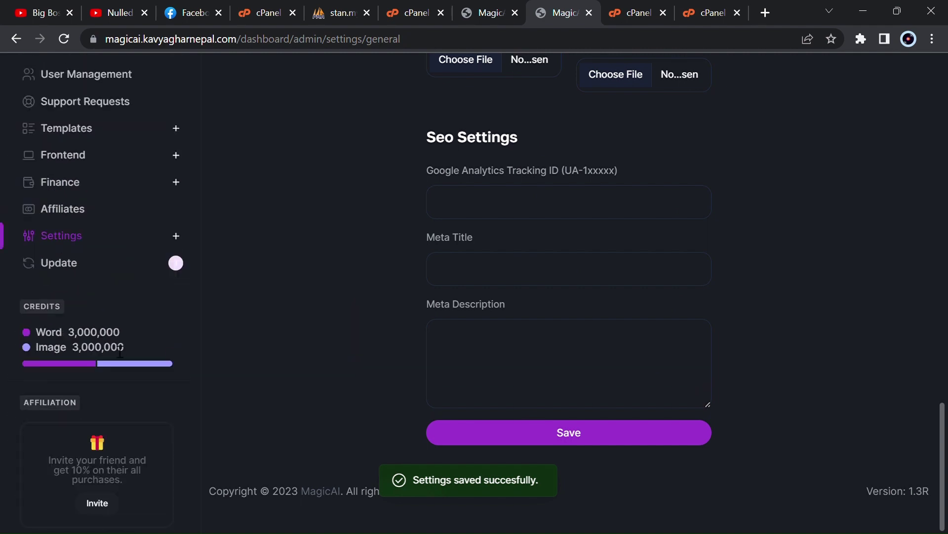
left_click(99, 238)
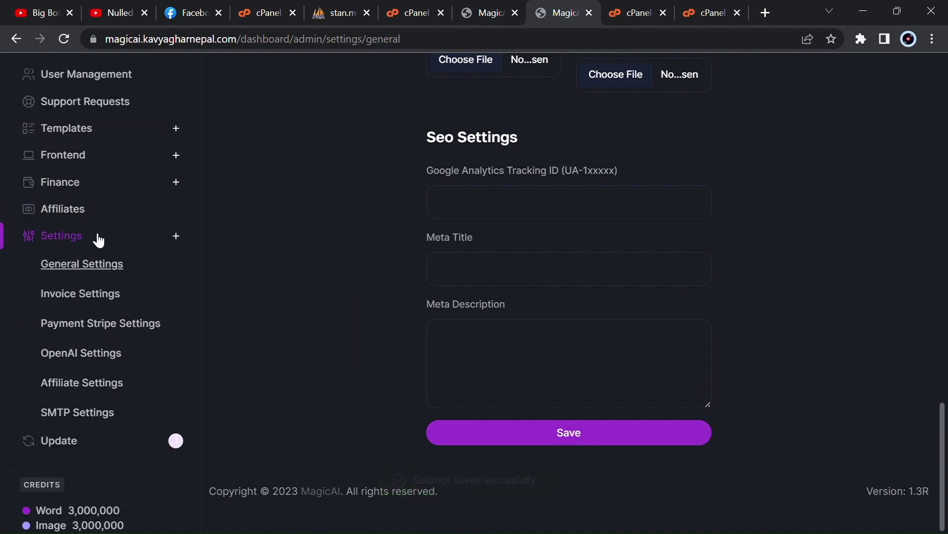
left_click(121, 353)
scroll(550, 315, "down", 1)
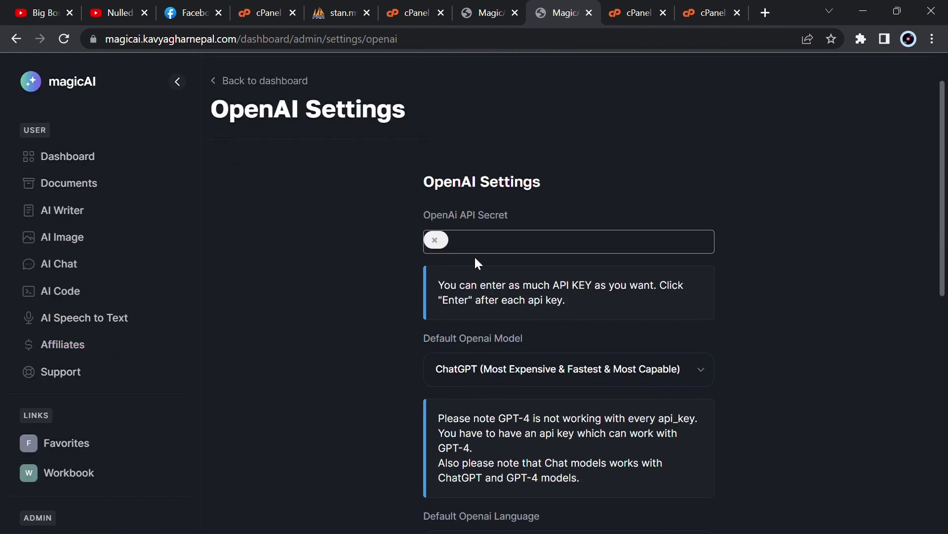
Go to openai.com in a new tab, log in, and enter the API platform.
key("ctrl+t")
type("openai.com")
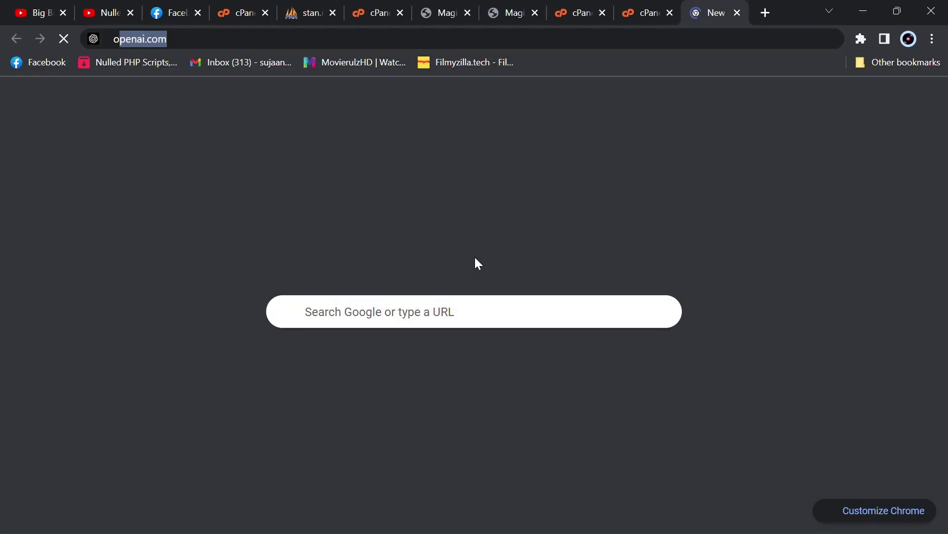
key("Return")
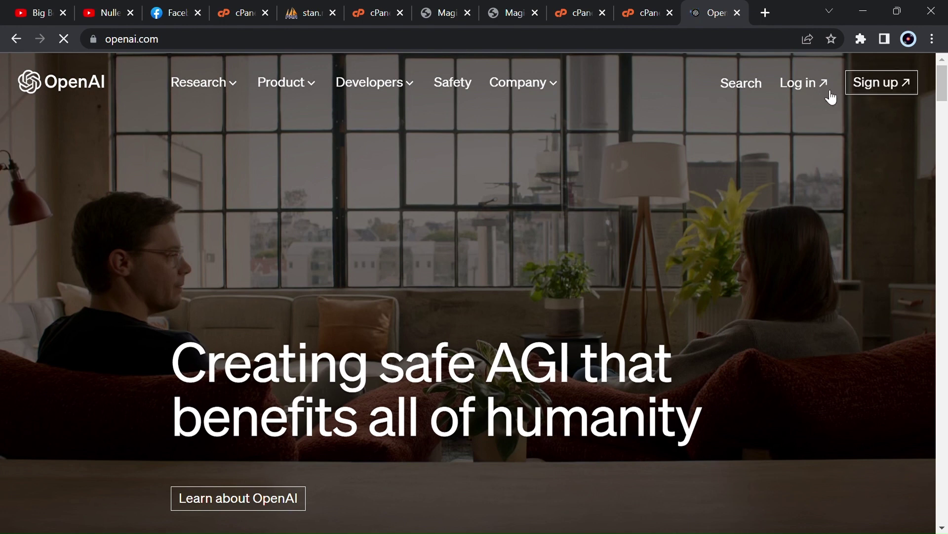
left_click(816, 88)
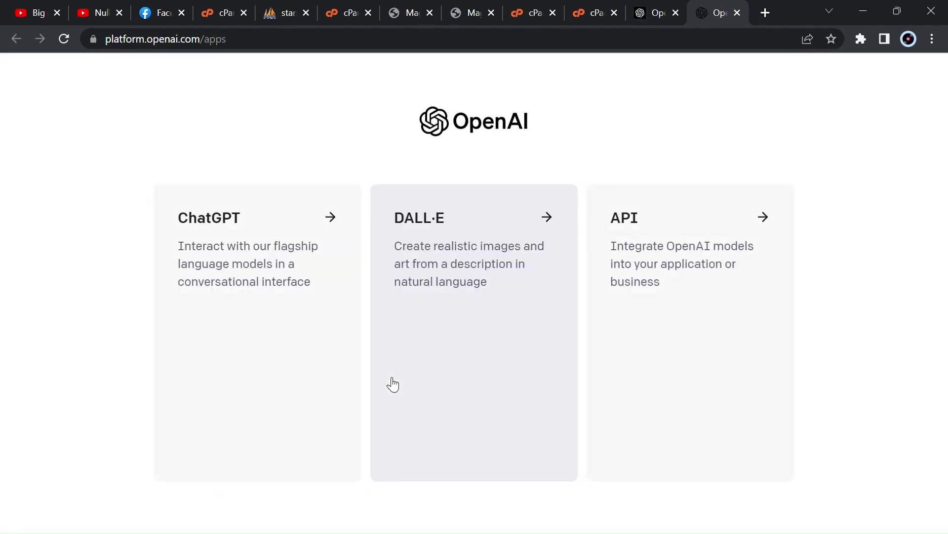
left_click(674, 253)
scroll(391, 340, "down", 4)
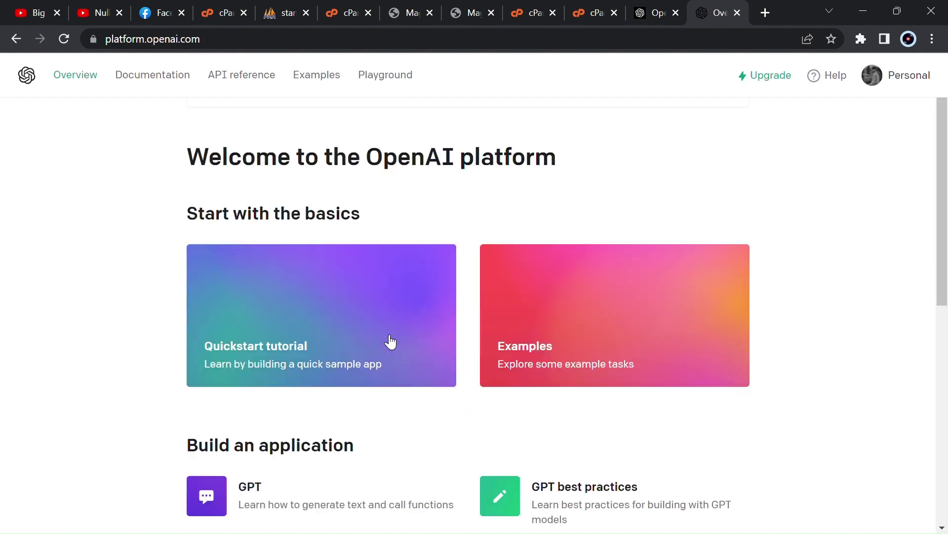
scroll(388, 339, "up", 5)
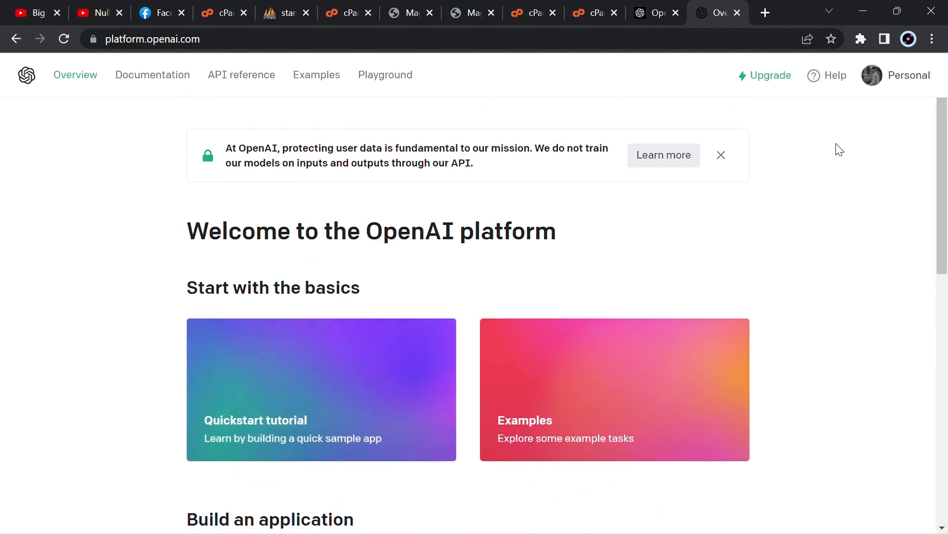
Create a new secret API key named magicccai, copy it, and return to MagicAI.
left_click(930, 78)
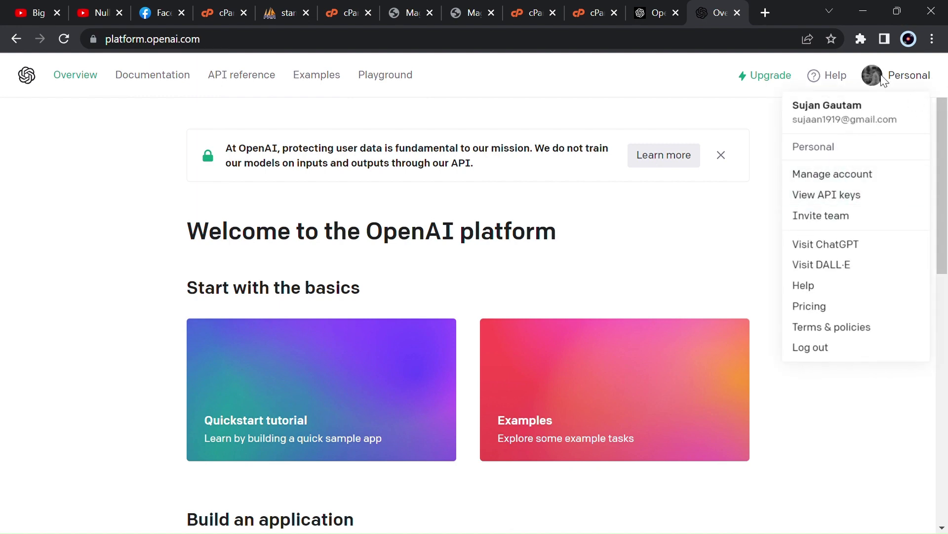
left_click(841, 206)
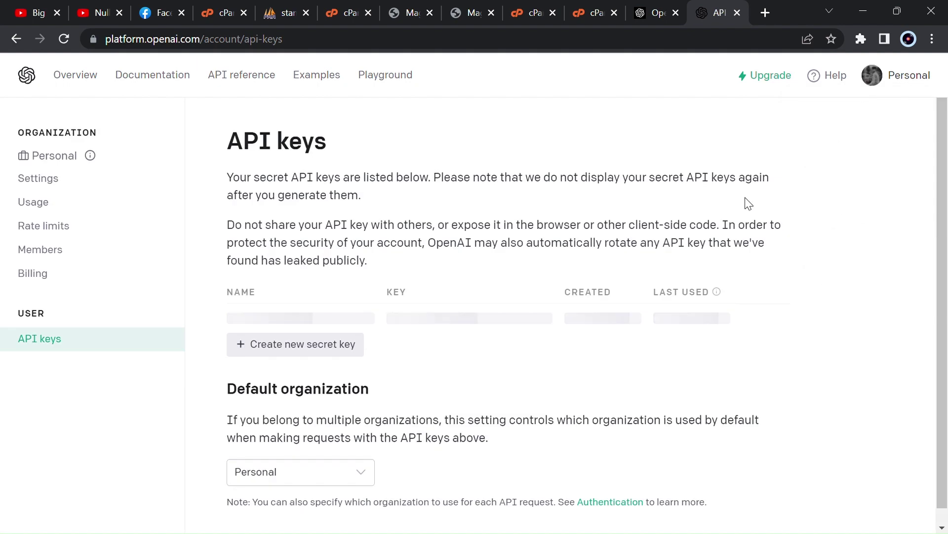
scroll(473, 318, "down", 2)
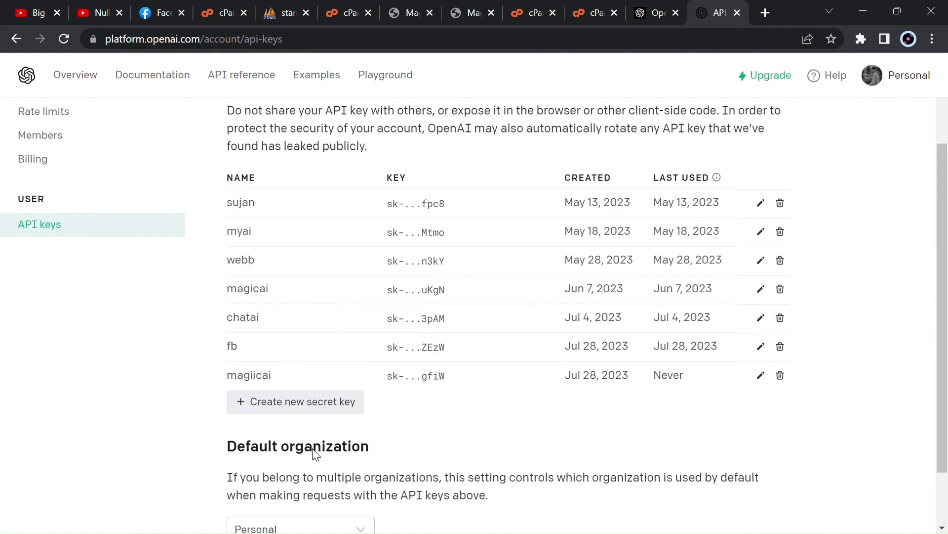
left_click(326, 402)
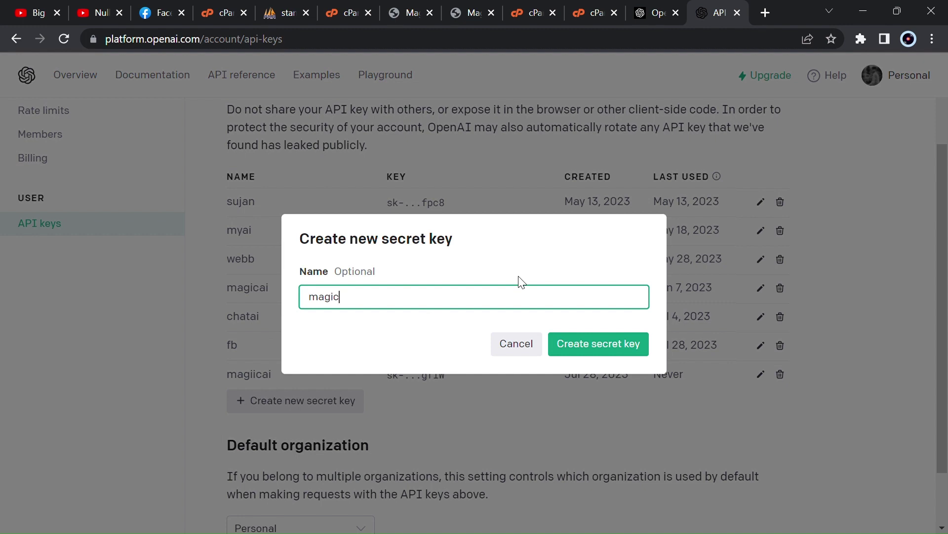
left_click(587, 347)
left_click(635, 319)
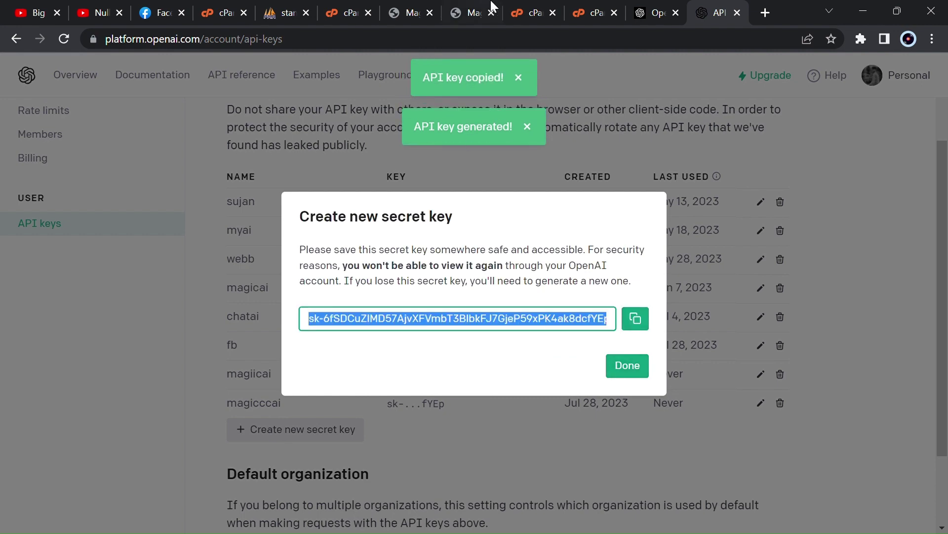
left_click(425, 10)
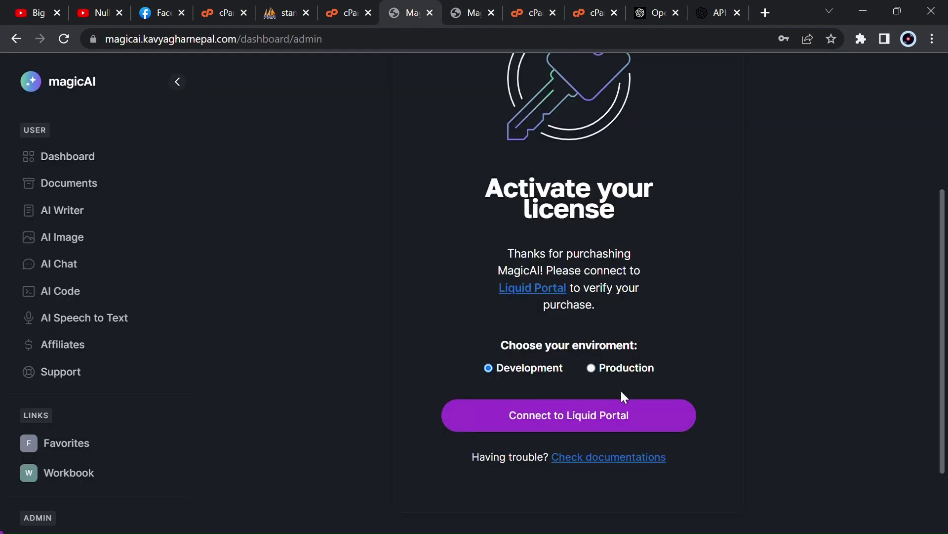
Paste the new secret key into the OpenAI API secret field, add it and save.
left_click(476, 11)
left_click(535, 242)
key("ctrl+v")
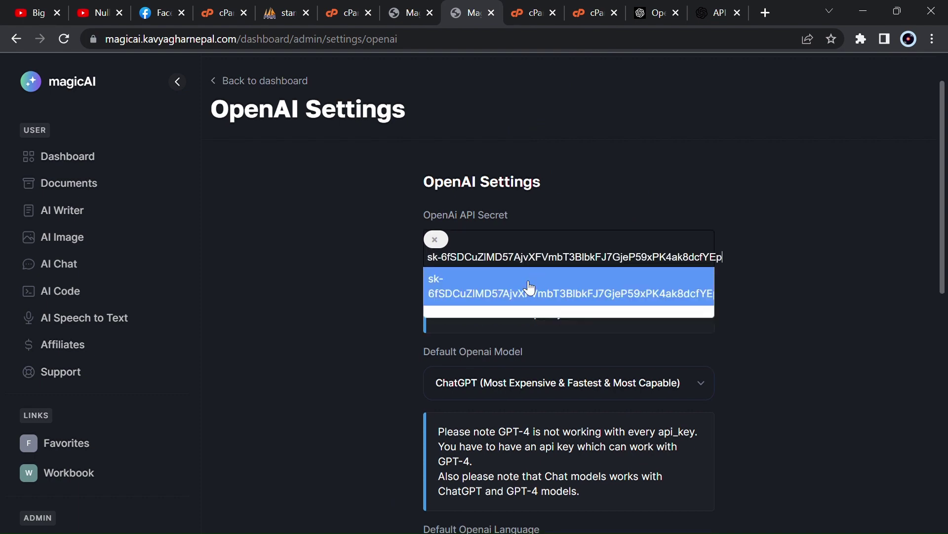
left_click(531, 287)
scroll(576, 290, "down", 11)
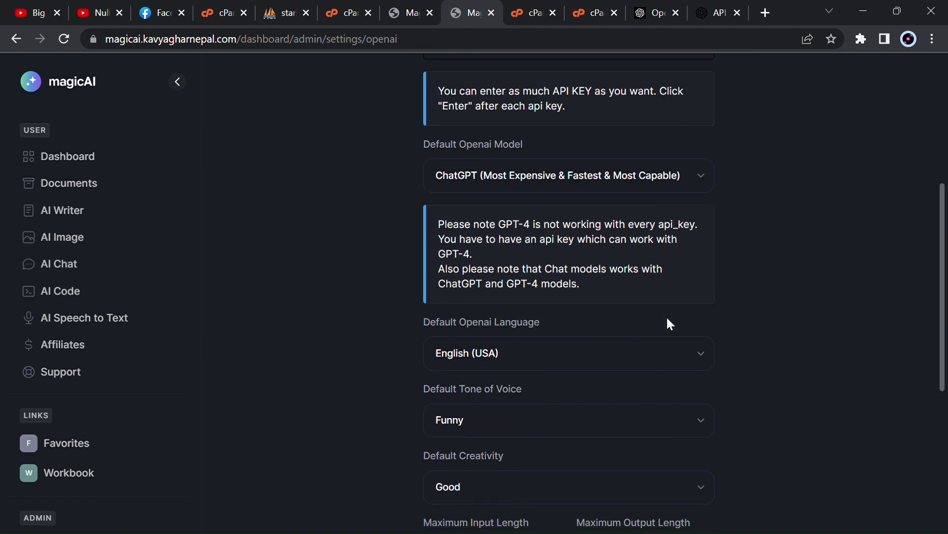
scroll(667, 318, "up", 3)
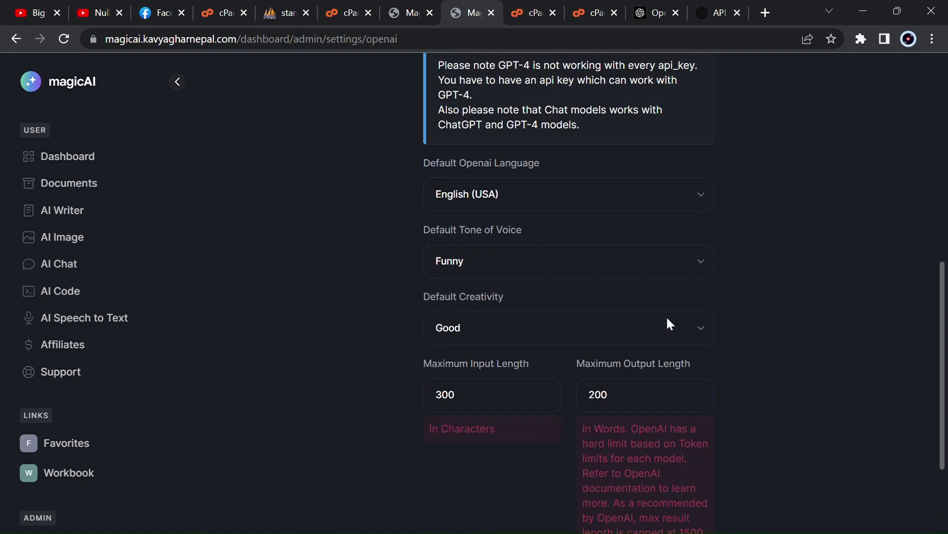
scroll(670, 325, "down", 3)
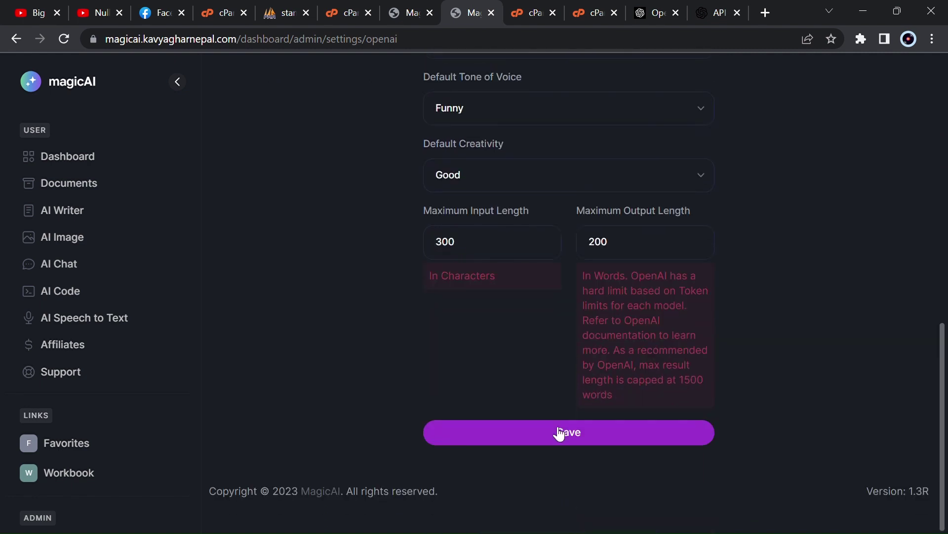
left_click(583, 438)
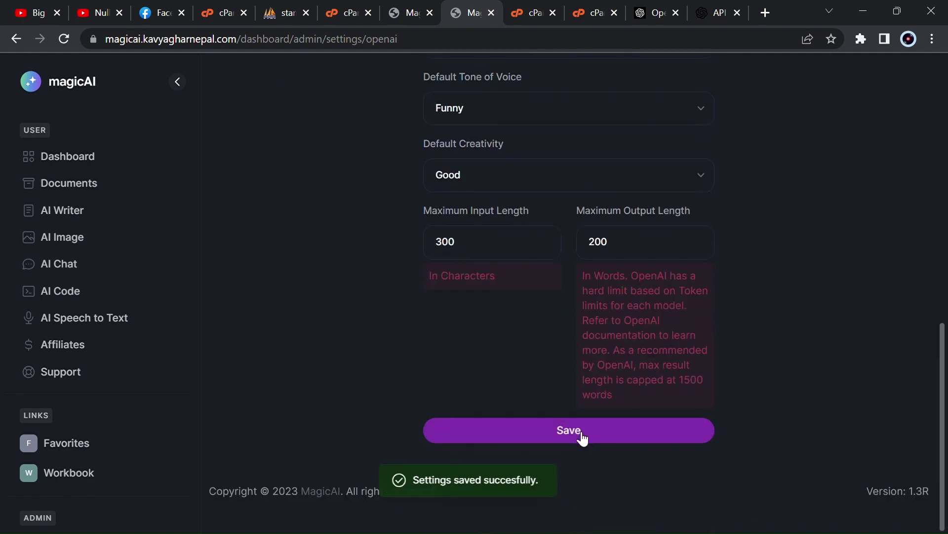
Go to the Admin Panel overview dashboard with sales and usage stats.
scroll(583, 438, "up", 11)
scroll(581, 437, "up", 2)
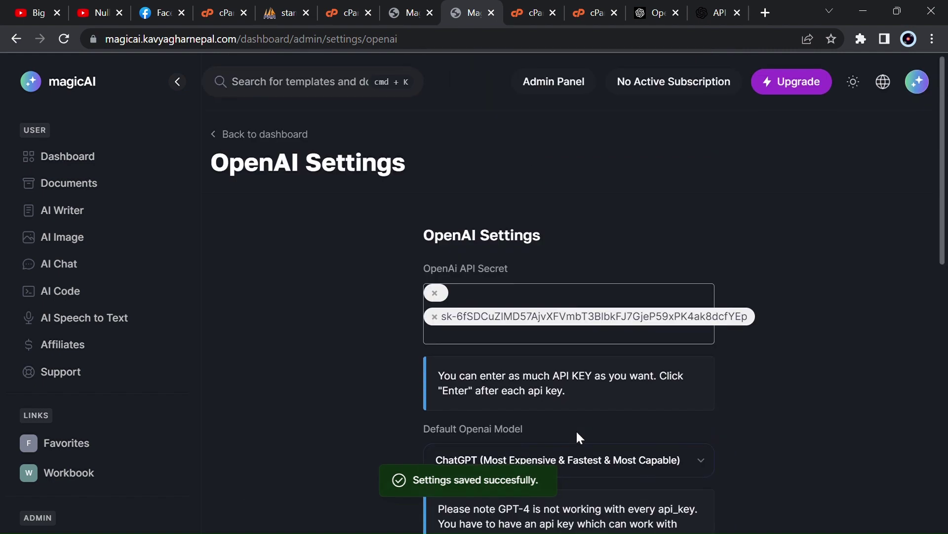
left_click(568, 84)
Open Frontend Settings and look through its fields, including Facebook Address.
scroll(339, 290, "down", 6)
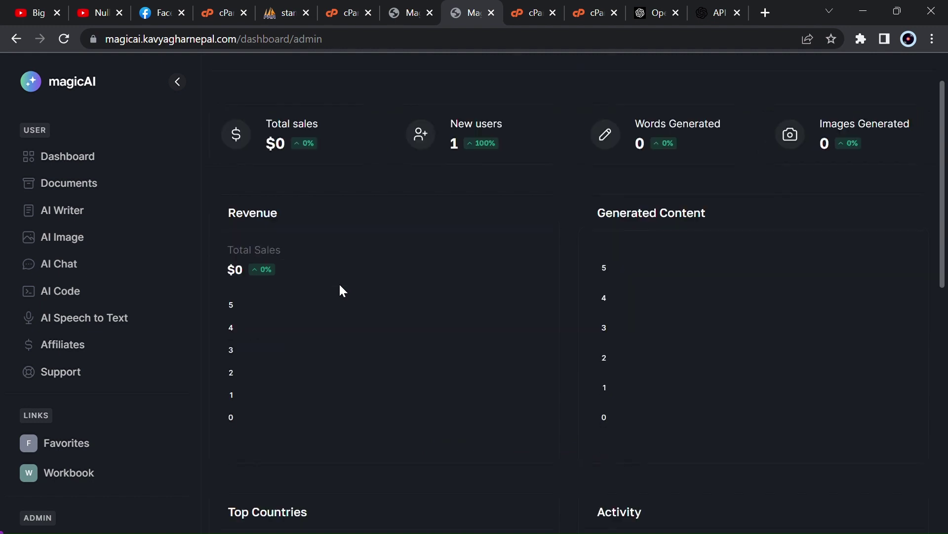
scroll(28, 405, "down", 9)
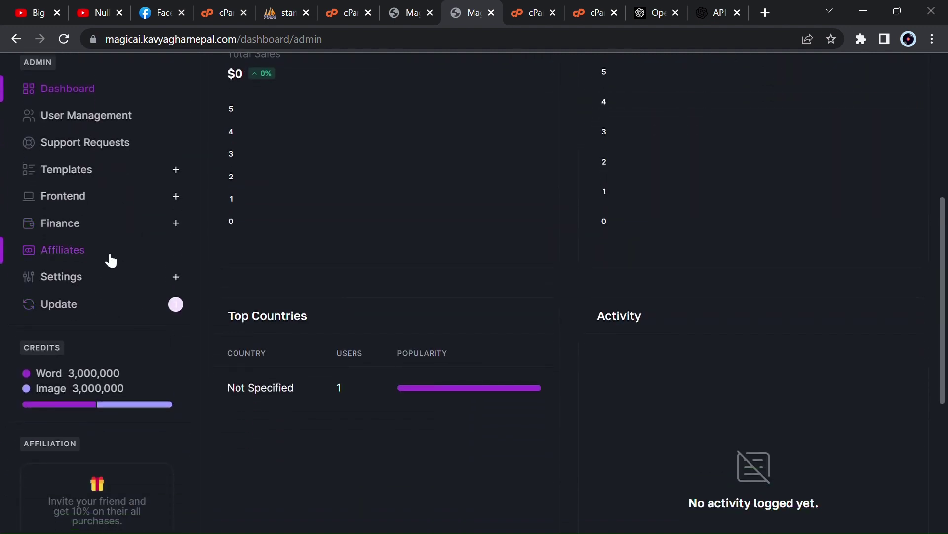
left_click(94, 272)
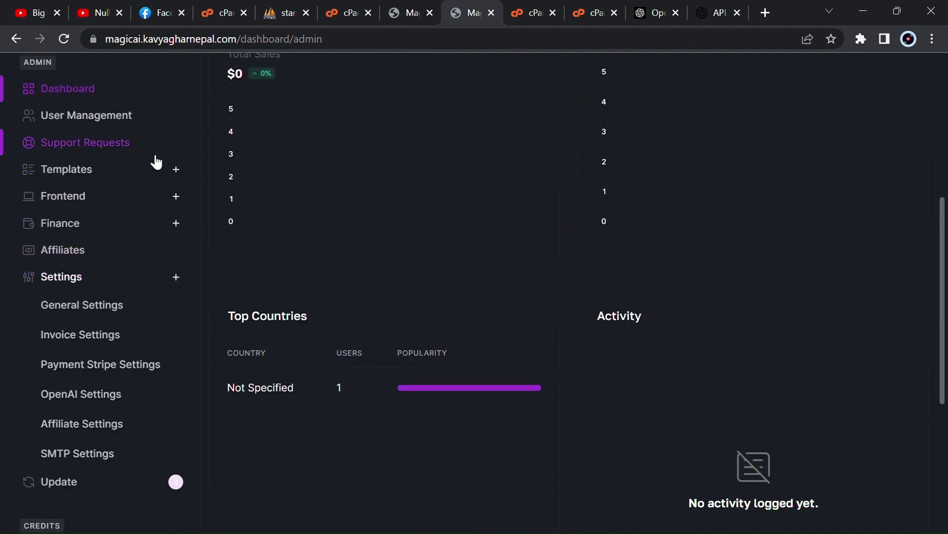
left_click(146, 198)
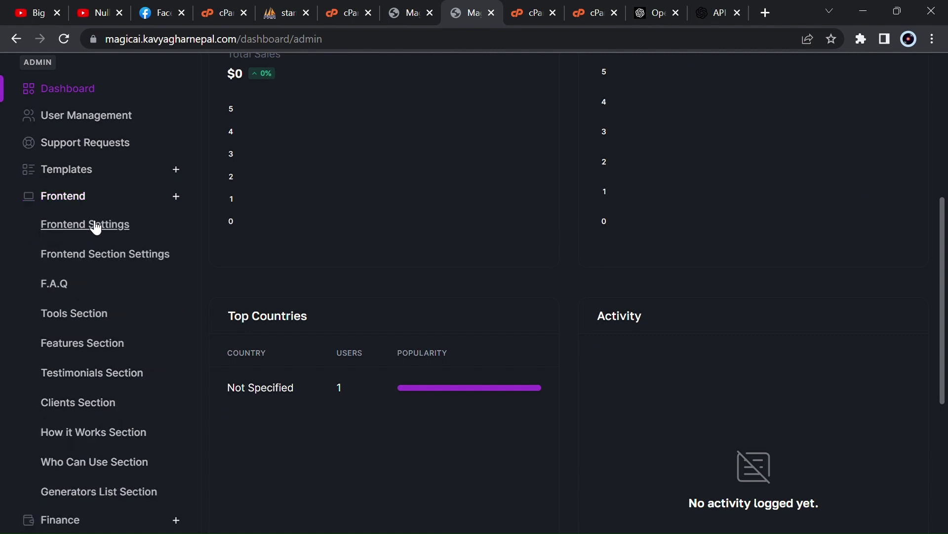
scroll(615, 191, "down", 8)
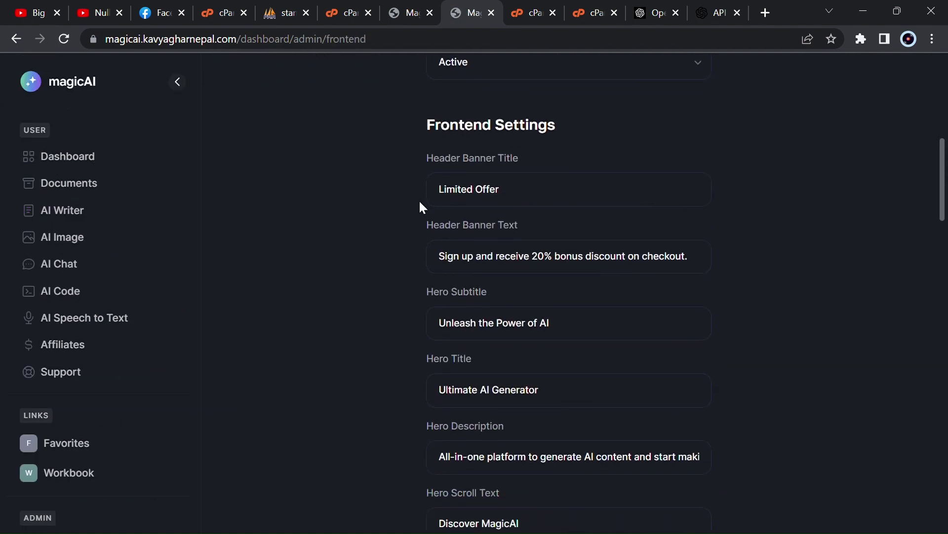
scroll(417, 275, "down", 15)
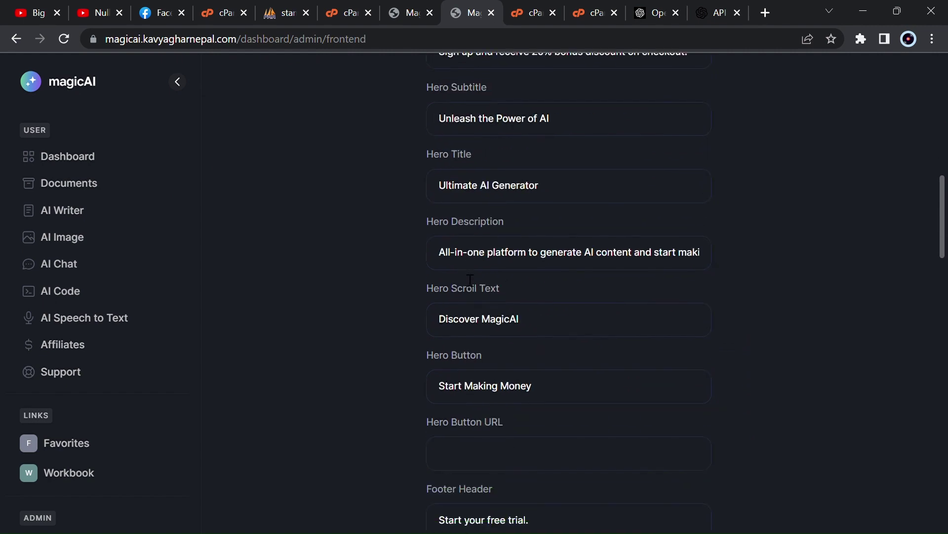
scroll(464, 278, "down", 15)
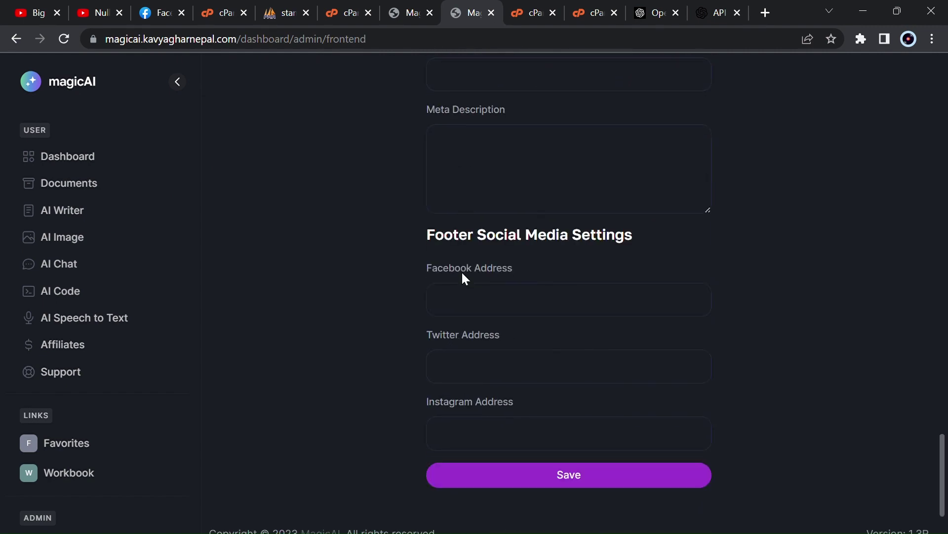
scroll(464, 278, "up", 4)
scroll(462, 278, "down", 4)
left_click(471, 281)
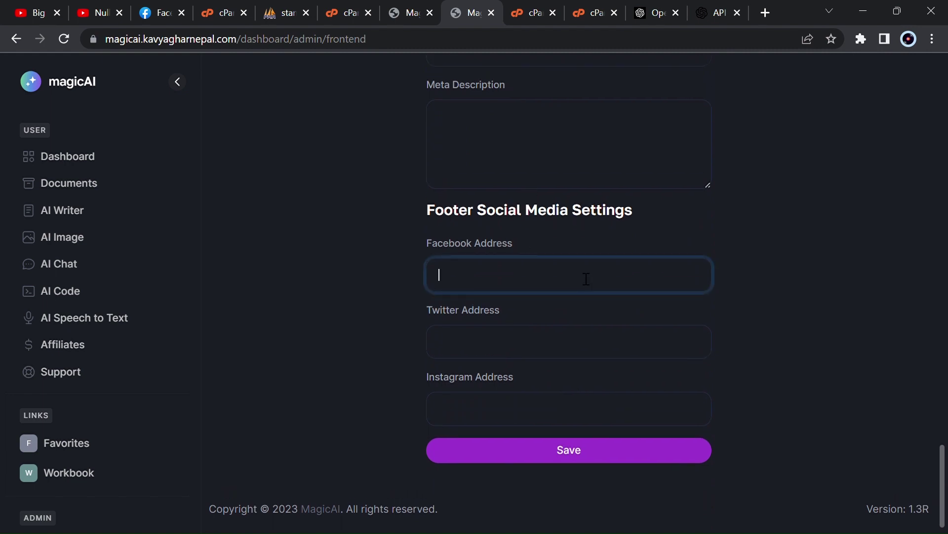
Trim the URL to the bare domain to load the 'Ultimate AI Generator' landing page.
scroll(580, 275, "up", 6)
scroll(135, 322, "down", 5)
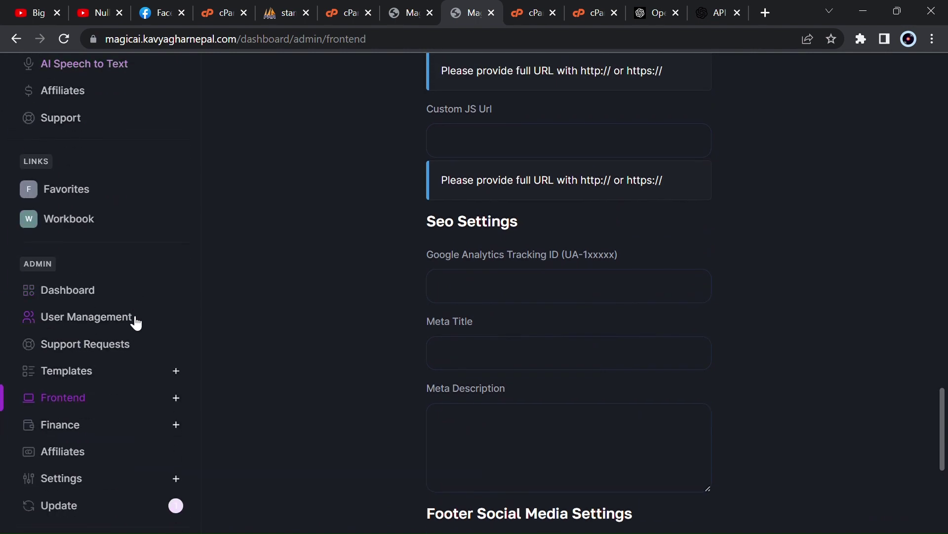
scroll(121, 239, "down", 4)
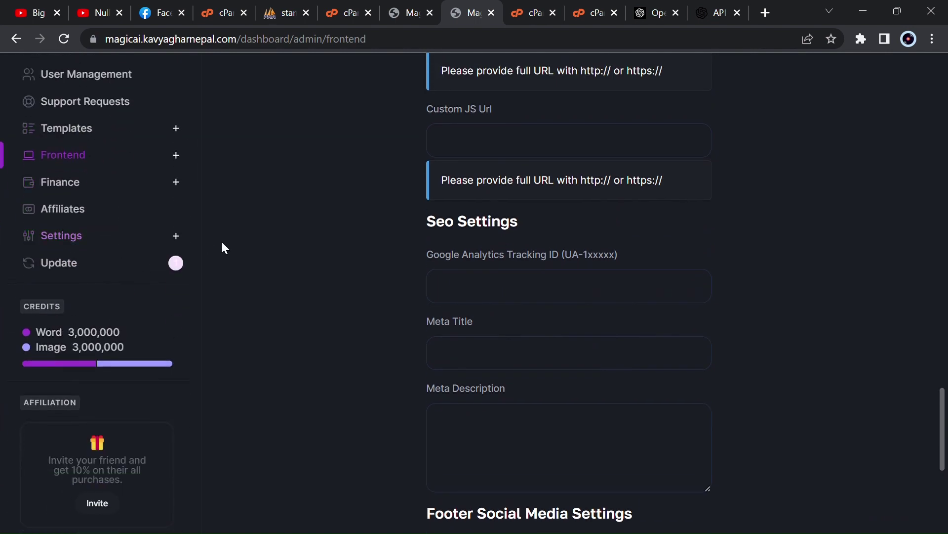
scroll(72, 321, "down", 5)
scroll(64, 346, "up", 5)
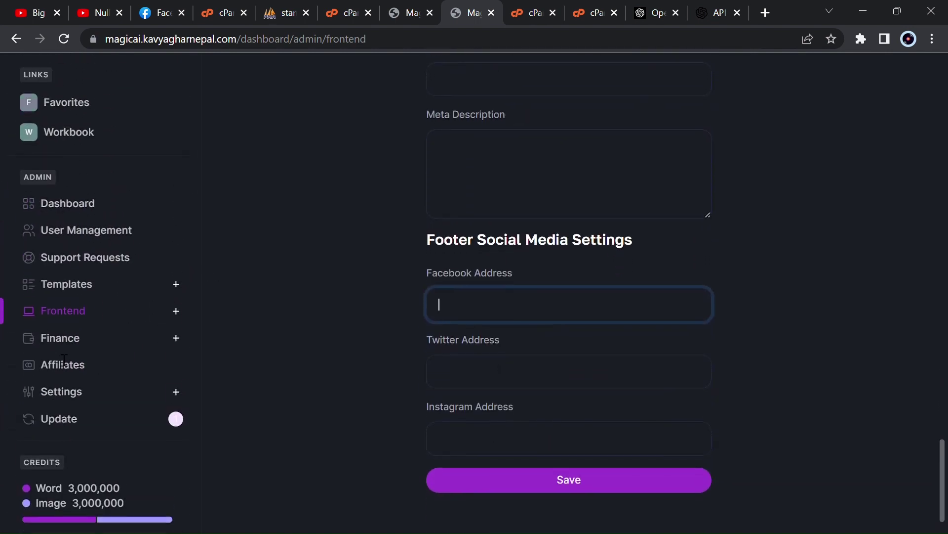
scroll(62, 360, "up", 10)
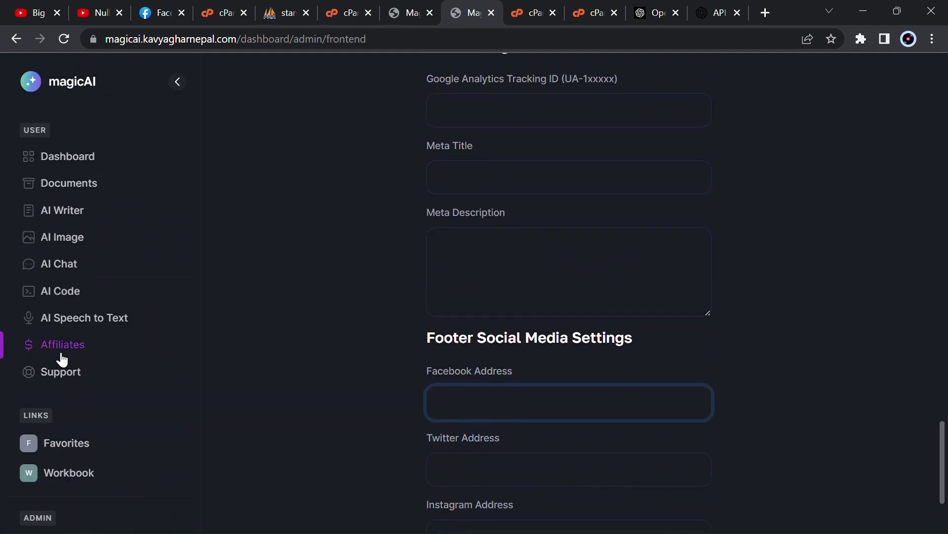
scroll(271, 267, "up", 5)
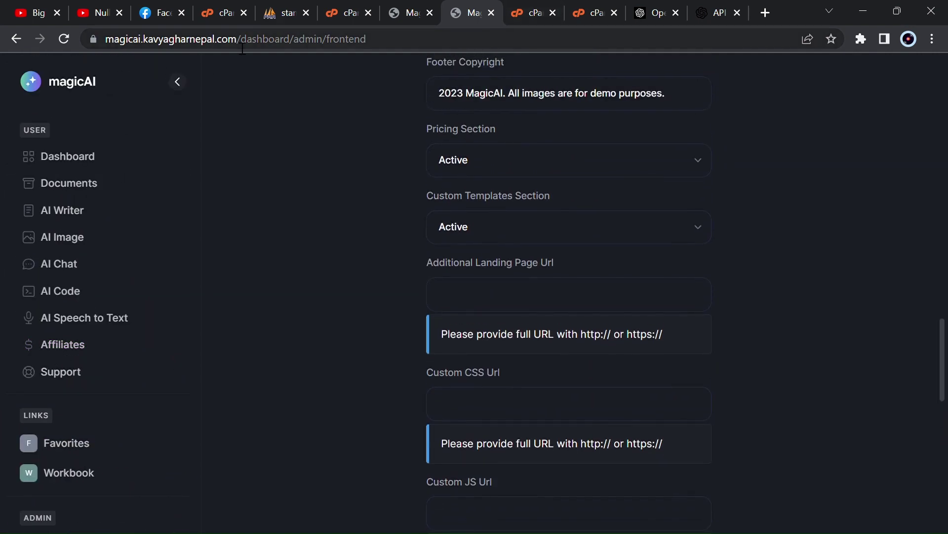
left_click_drag(241, 39, 366, 39)
key("BackSpace")
key("Return")
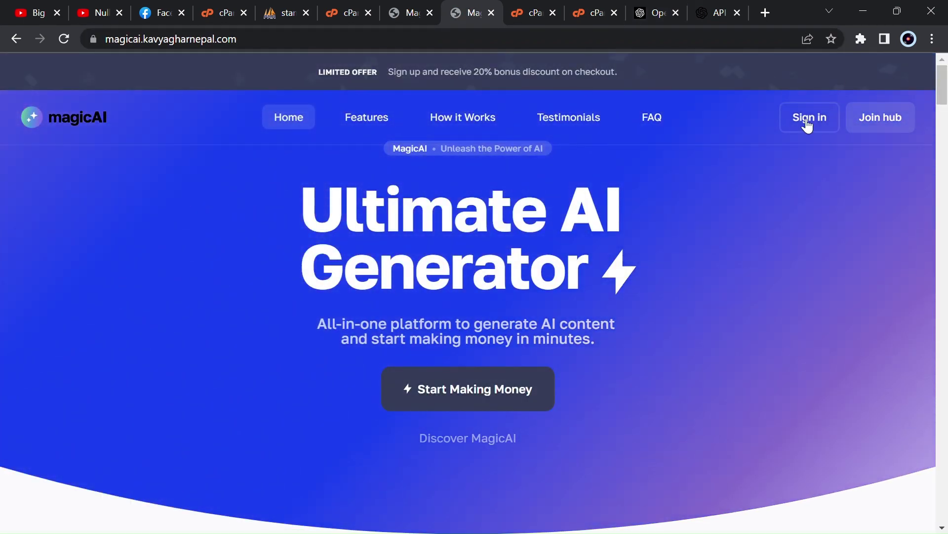
left_click_drag(944, 79, 932, 134)
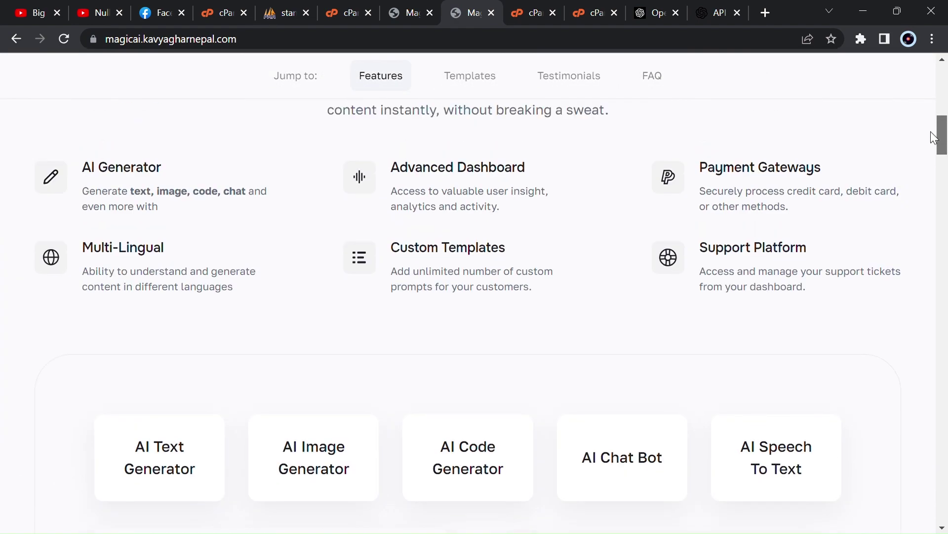
left_click_drag(945, 157, 945, 302)
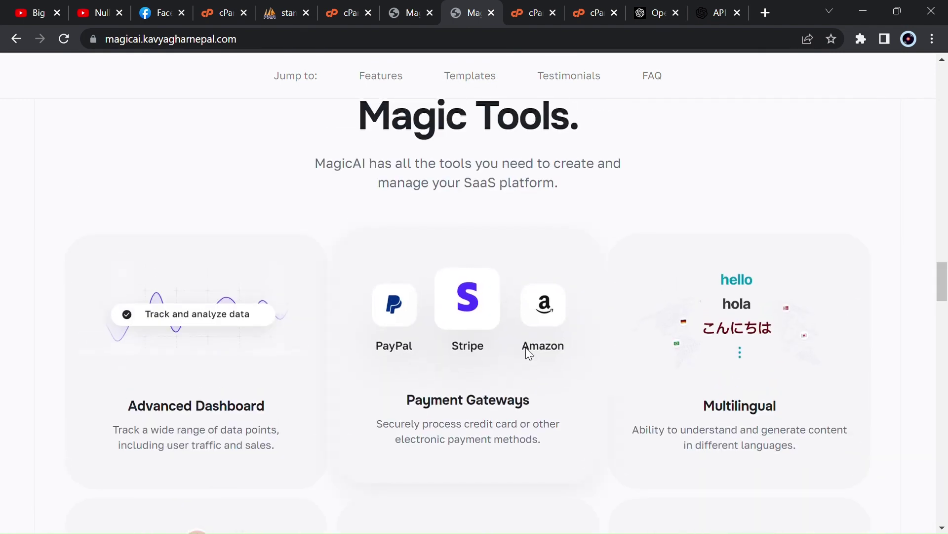
scroll(528, 353, "down", 6)
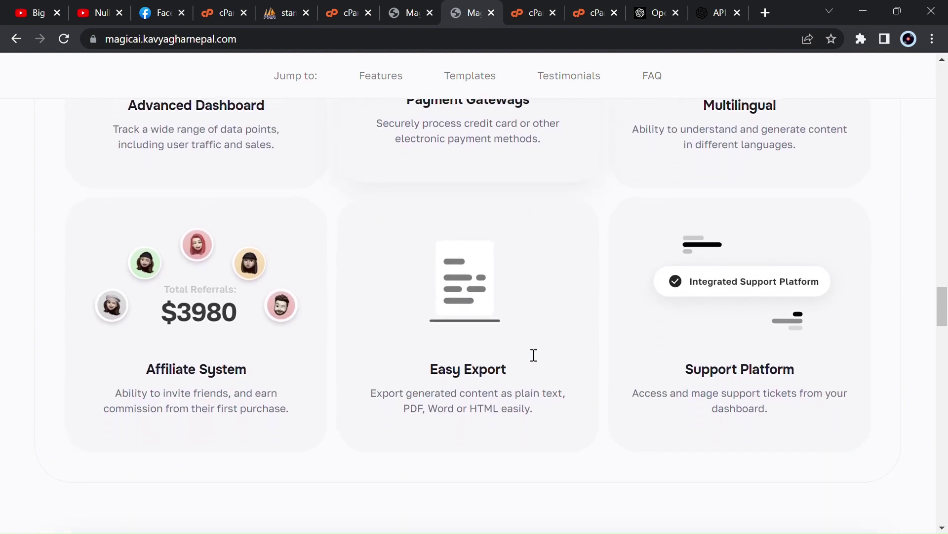
scroll(533, 355, "down", 2)
scroll(526, 354, "down", 6)
scroll(527, 353, "down", 2)
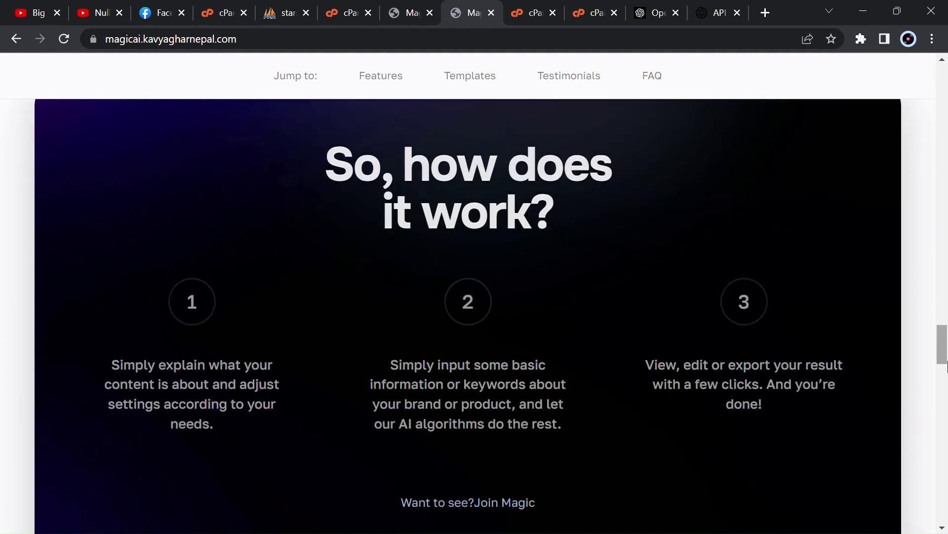
left_click_drag(947, 367, 947, 460)
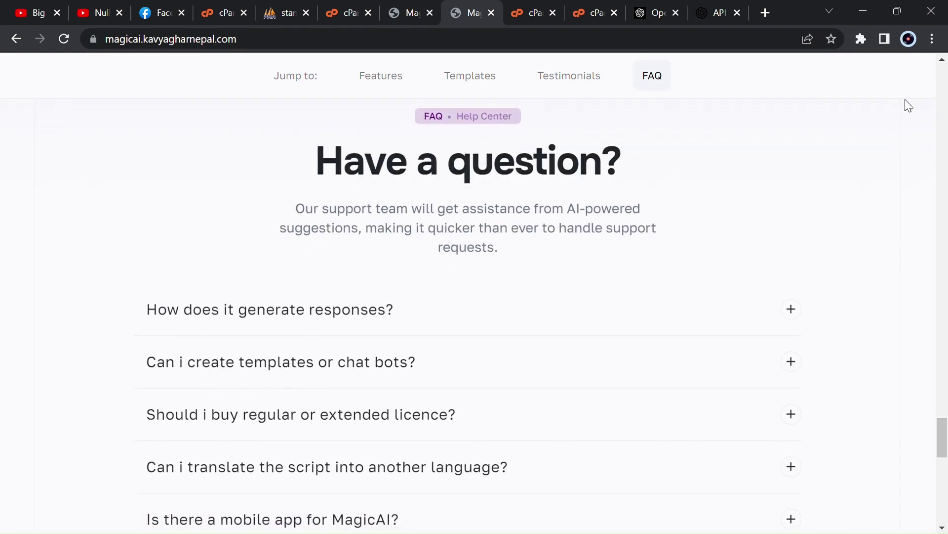